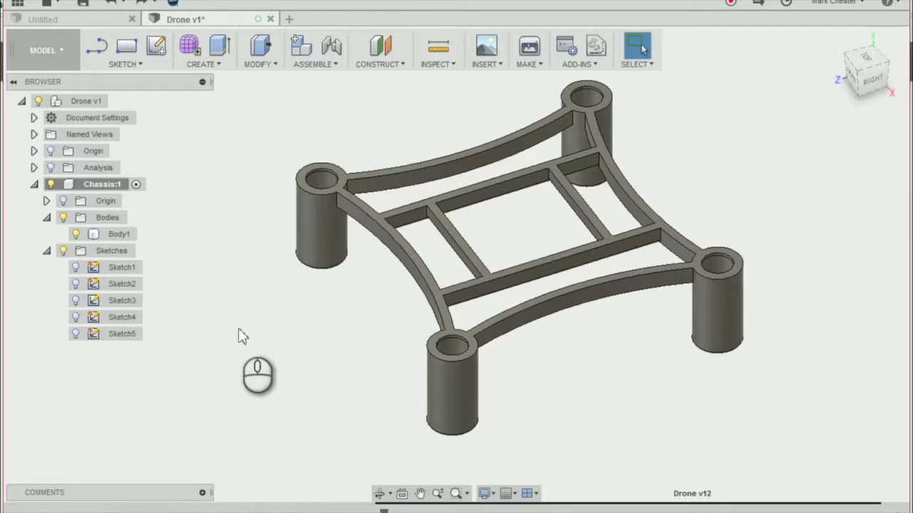
# Hide the Body1 chassis body under Chassis:1 in the Browser so the canvas is empty
pyautogui.click(77, 237)
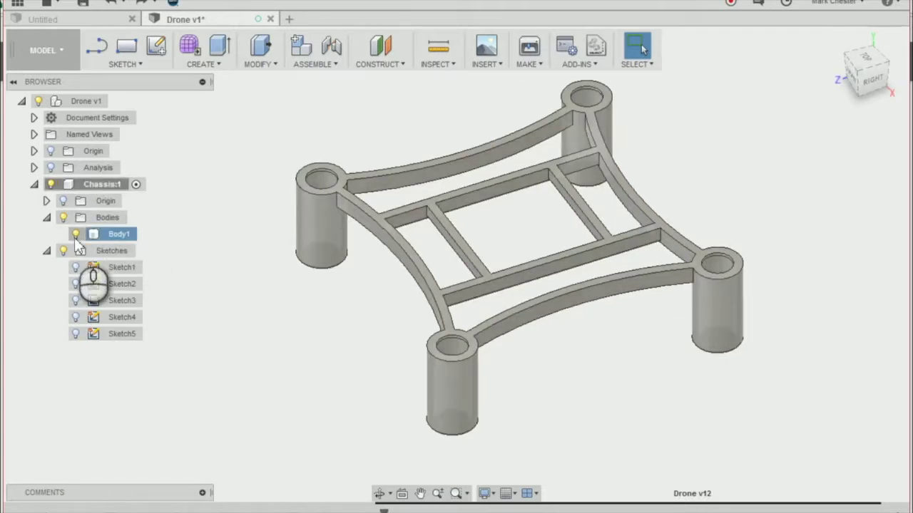
pyautogui.click(75, 235)
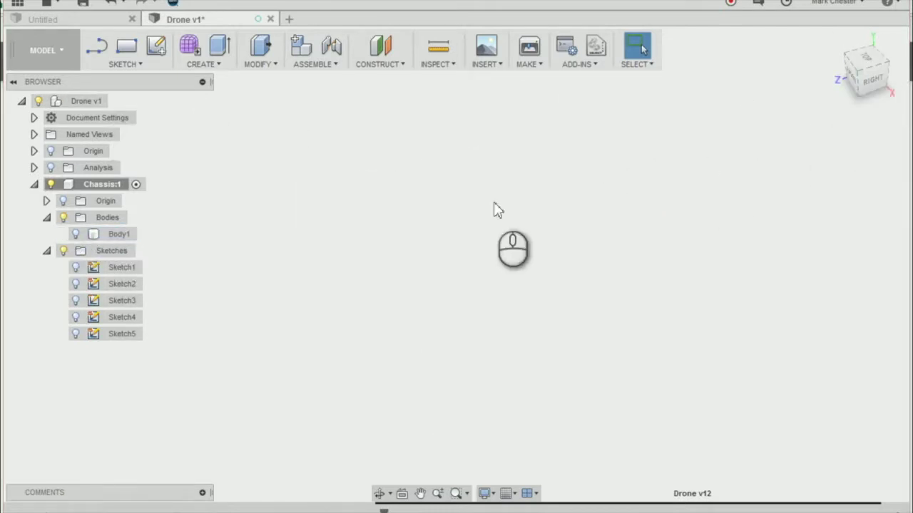
pyautogui.click(133, 65)
# Start a new sketch on the side origin plane
pyautogui.click(136, 75)
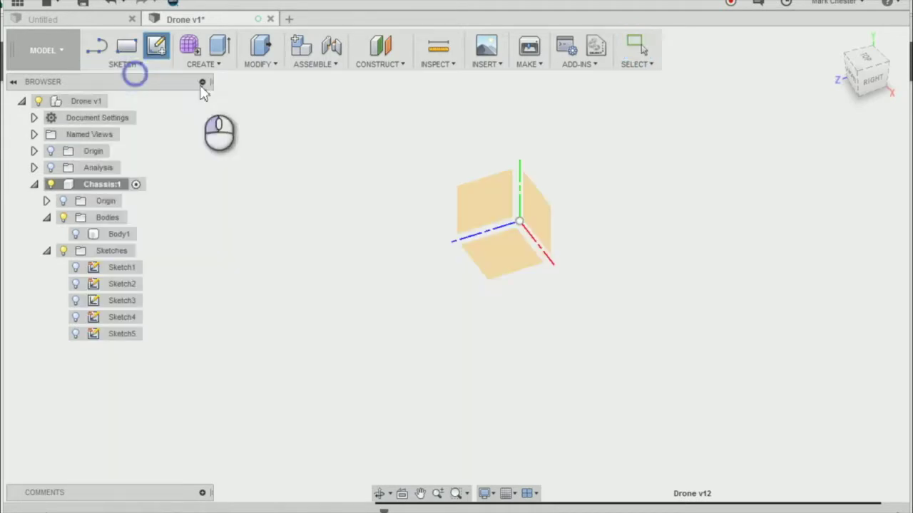
pyautogui.click(499, 194)
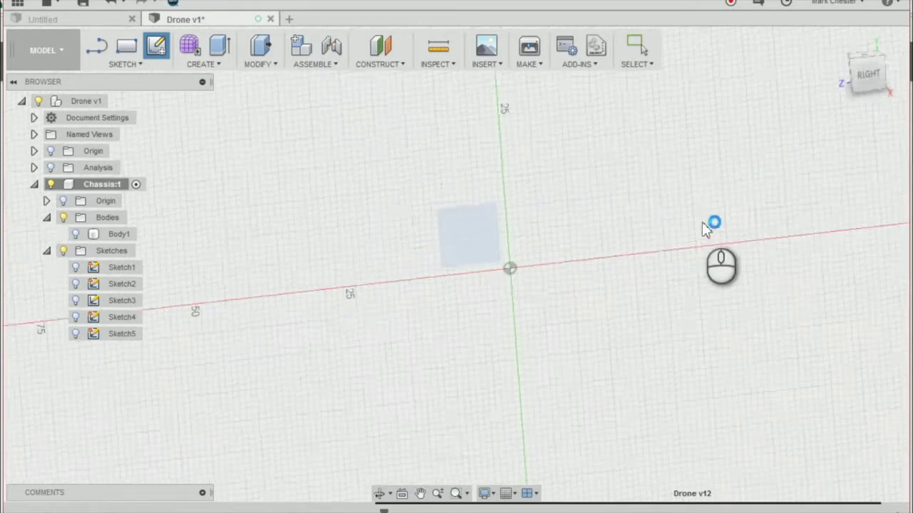
pyautogui.moveTo(586, 295); pyautogui.dragTo(519, 296, button='middle')
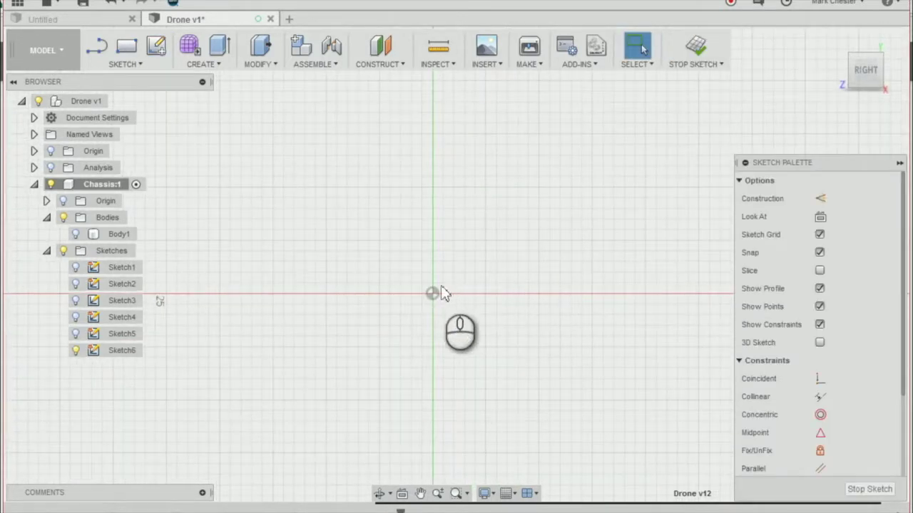
pyautogui.click(747, 163)
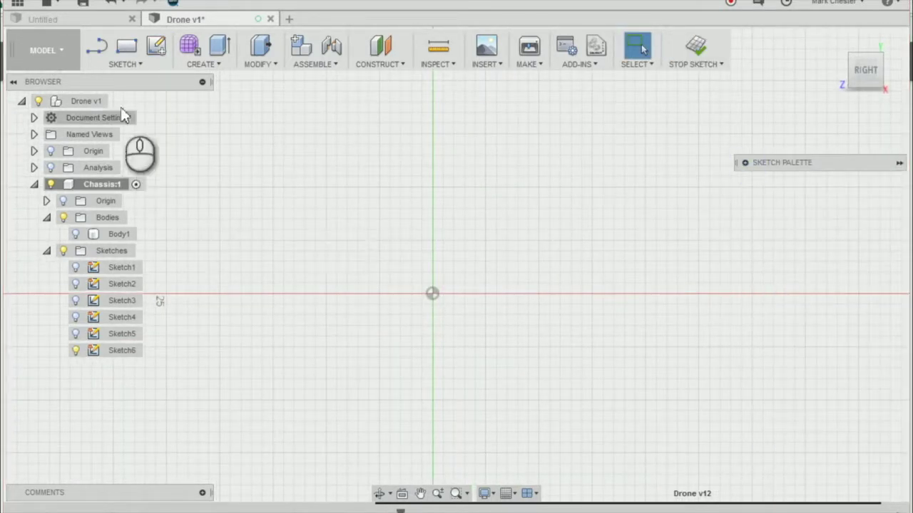
# Draw a 6 mm by 1.5 mm rectangle starting on the red axis right of the origin
pyautogui.click(127, 47)
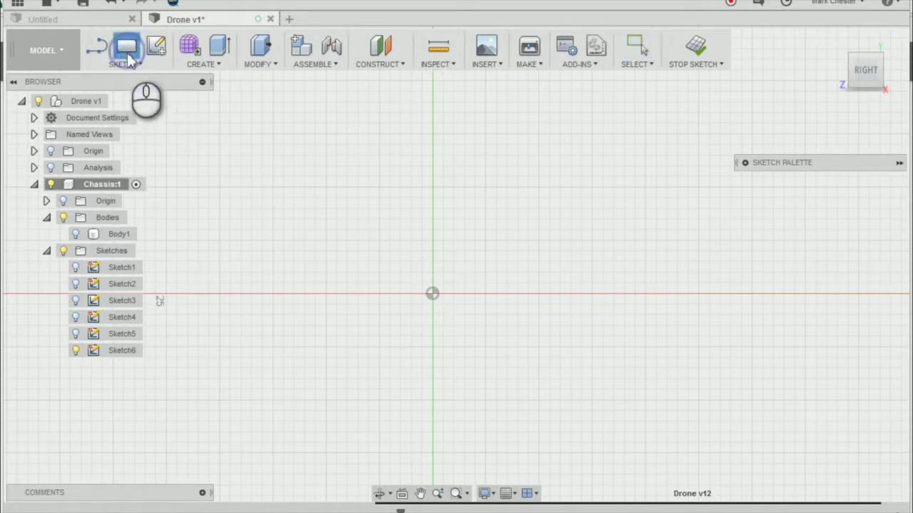
pyautogui.click(645, 293)
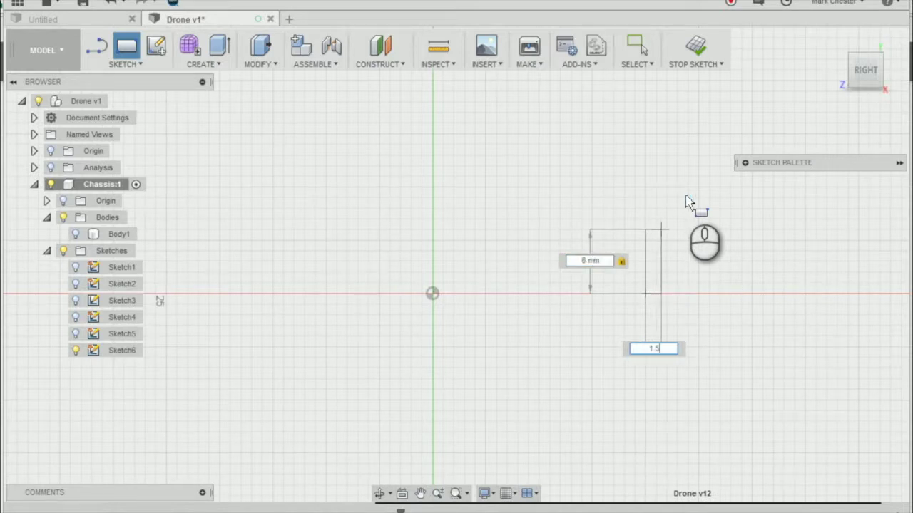
pyautogui.press('Return')
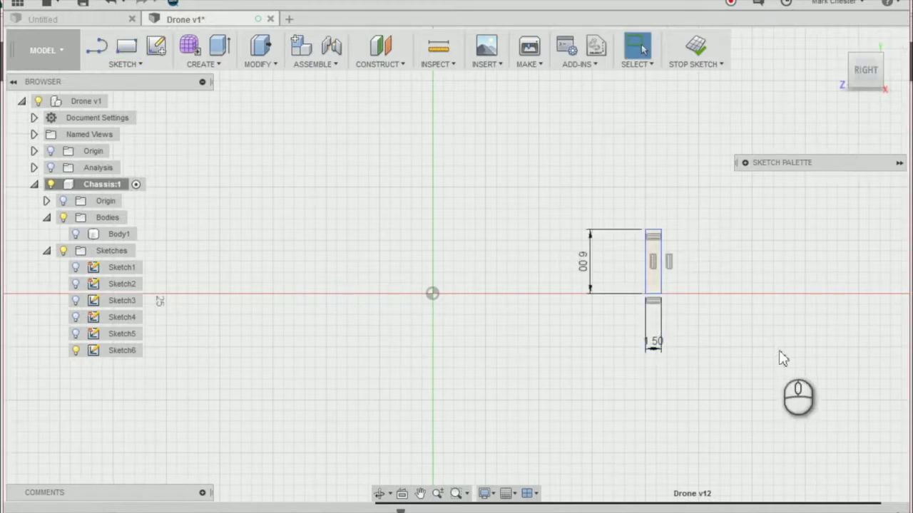
pyautogui.scroll(1, 756, 349)
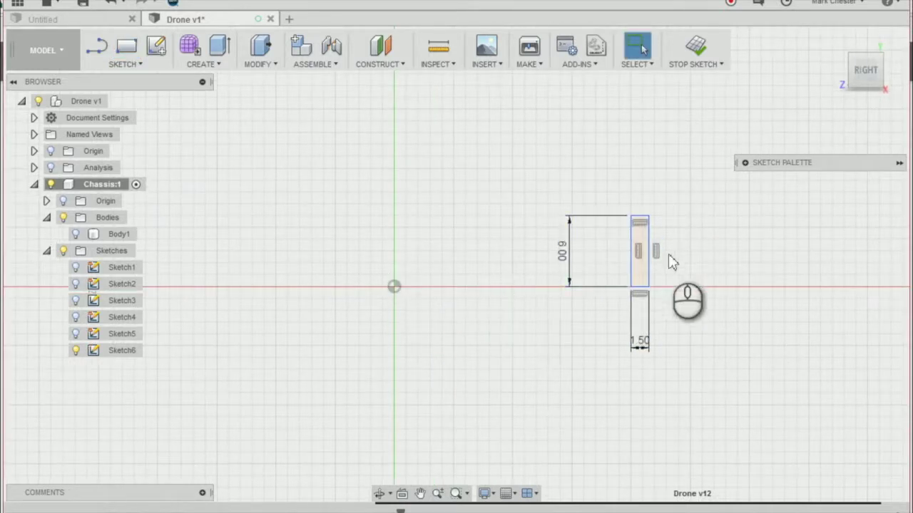
pyautogui.click(626, 255)
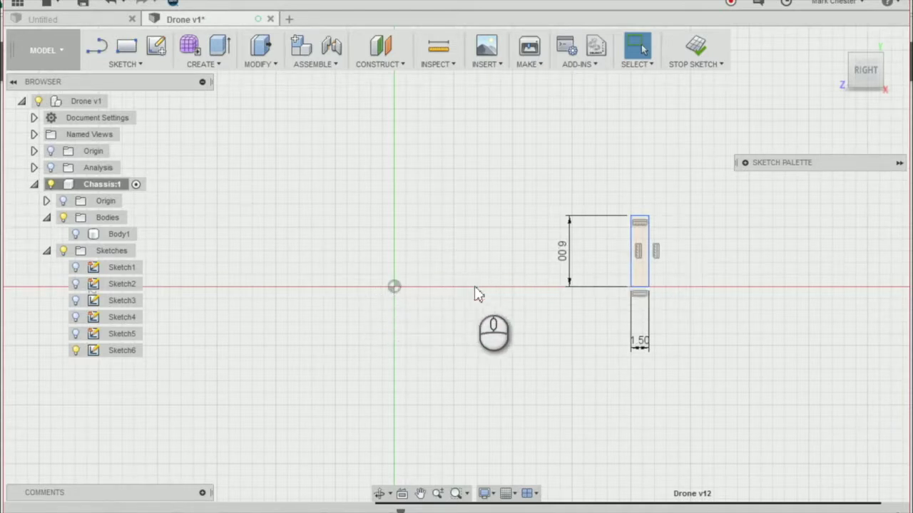
# Dimension the rectangle's left edge 17 mm from the sketch origin, then finish the sketch
pyautogui.click(121, 64)
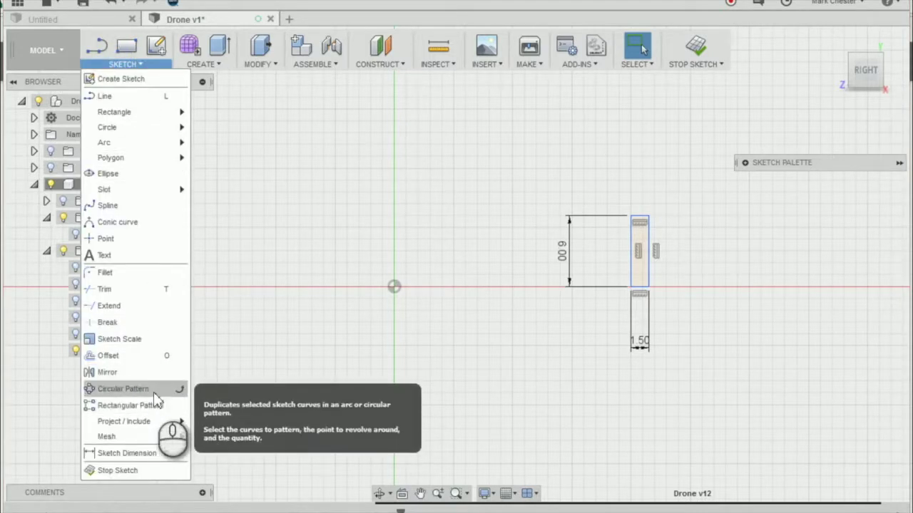
pyautogui.click(148, 455)
pyautogui.scroll(2, 556, 286)
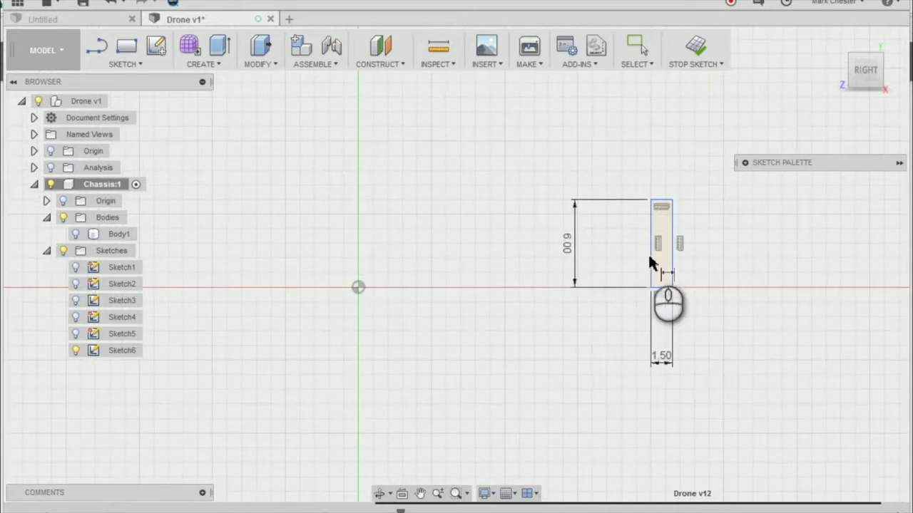
pyautogui.click(651, 265)
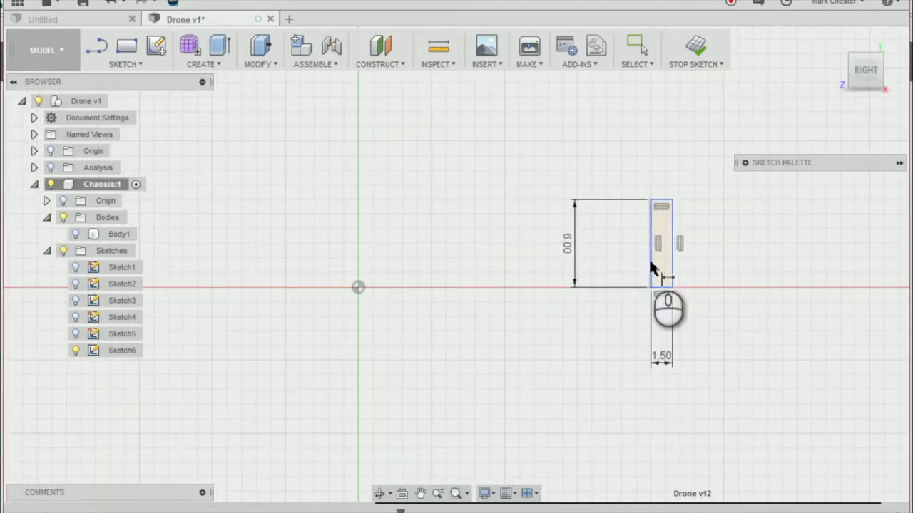
pyautogui.click(359, 287)
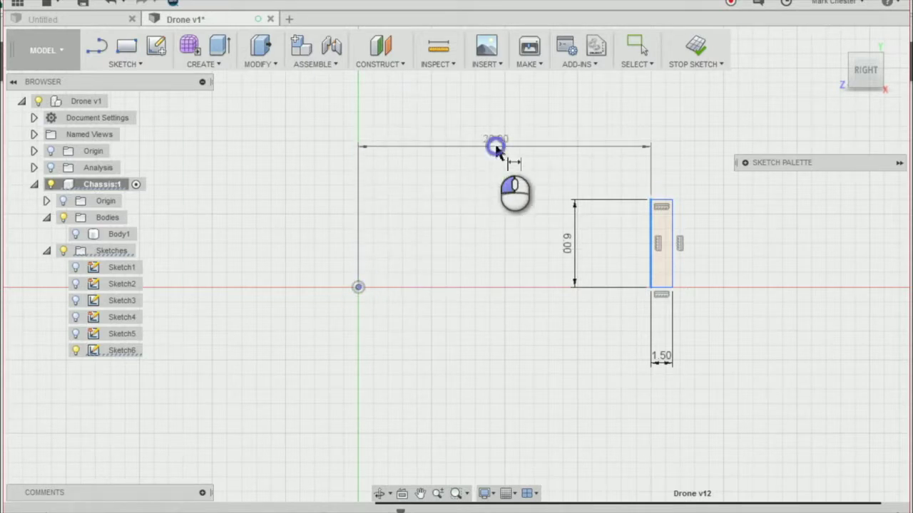
pyautogui.click(496, 146)
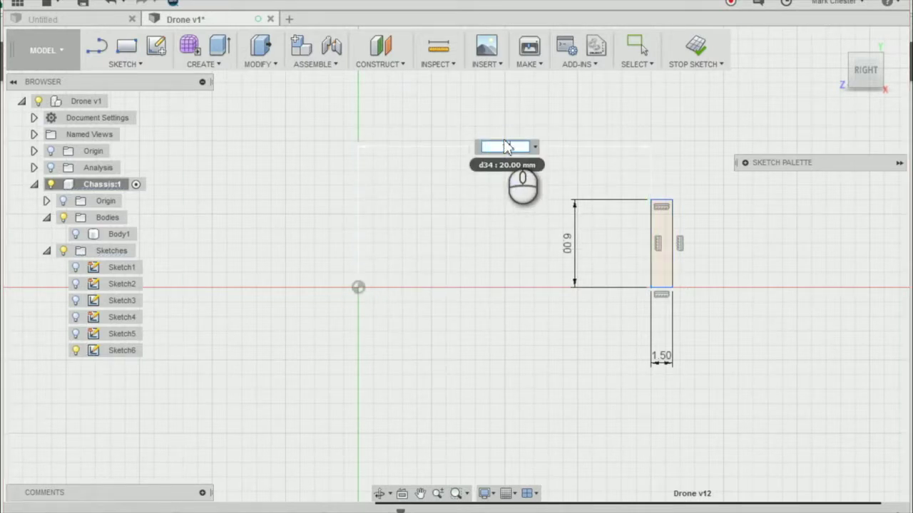
pyautogui.write('17')
pyautogui.press('Return')
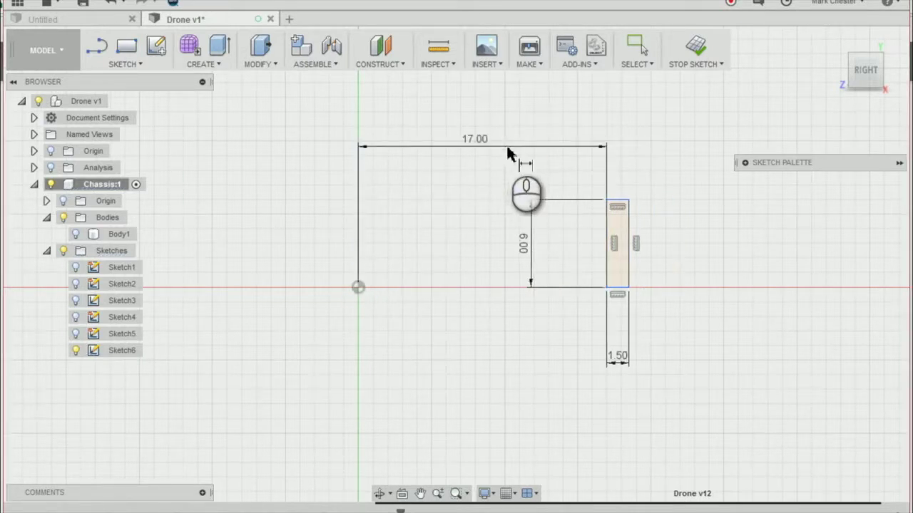
pyautogui.scroll(-2, 706, 211)
pyautogui.scroll(-1, 737, 249)
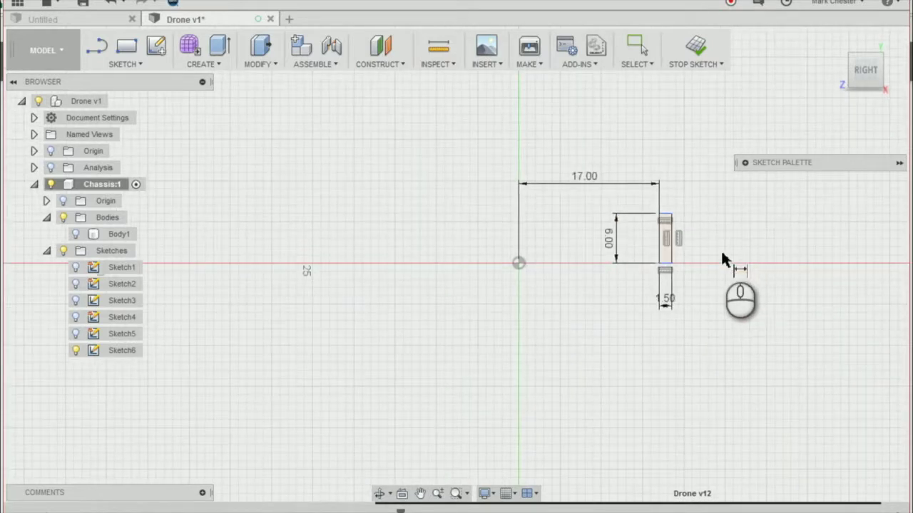
pyautogui.scroll(3, 681, 211)
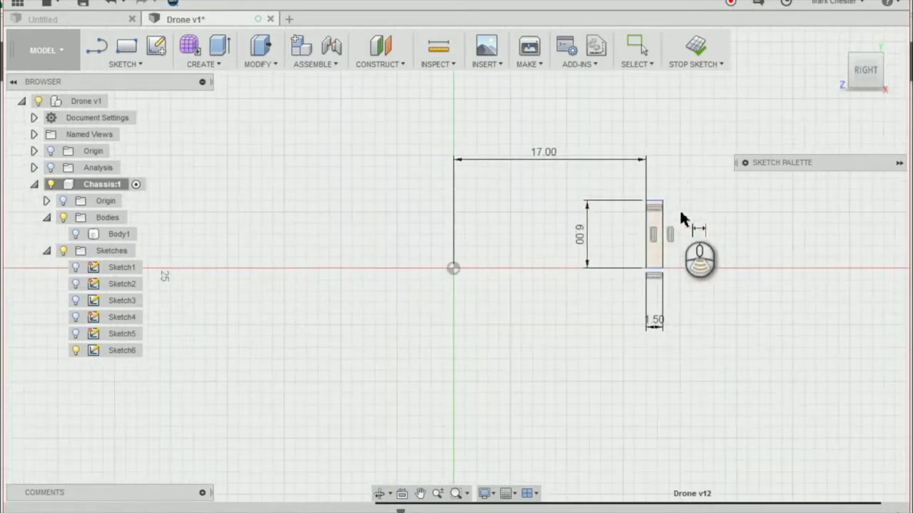
pyautogui.click(695, 46)
# Revolve the 6 × 1.5 mm rectangle 360° around the vertical line into new ring body Body9
pyautogui.moveTo(861, 75); pyautogui.dragTo(668, 188)
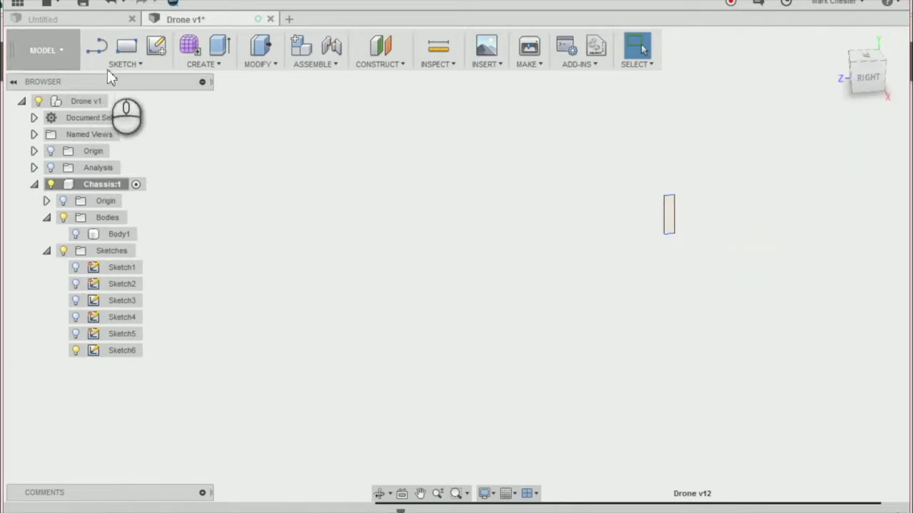
pyautogui.click(221, 70)
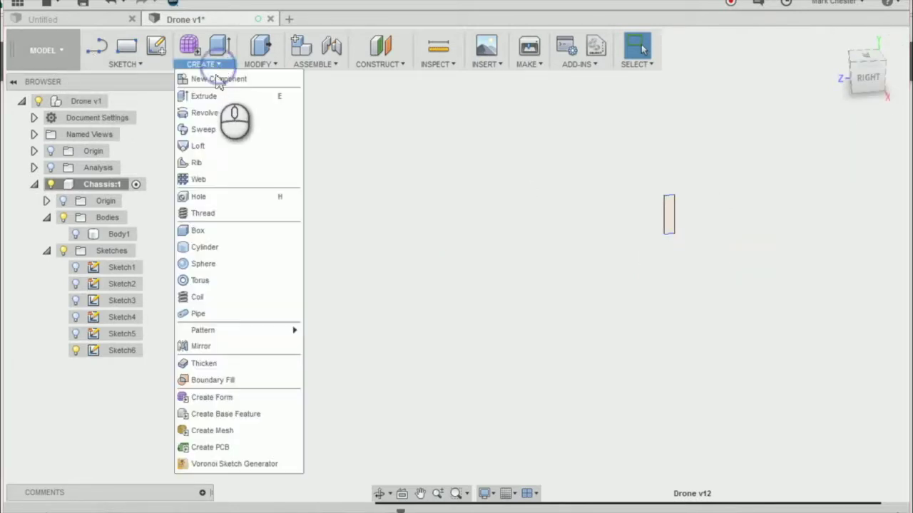
pyautogui.click(223, 113)
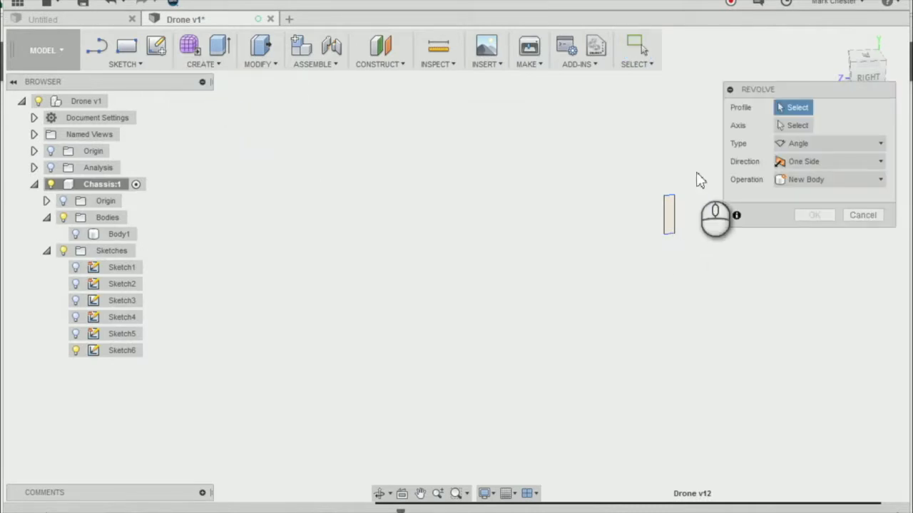
pyautogui.click(668, 211)
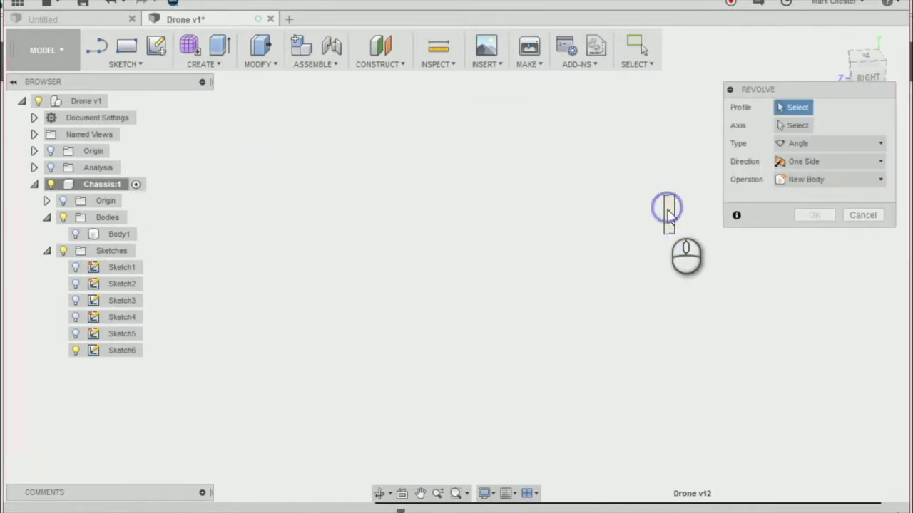
pyautogui.click(668, 211)
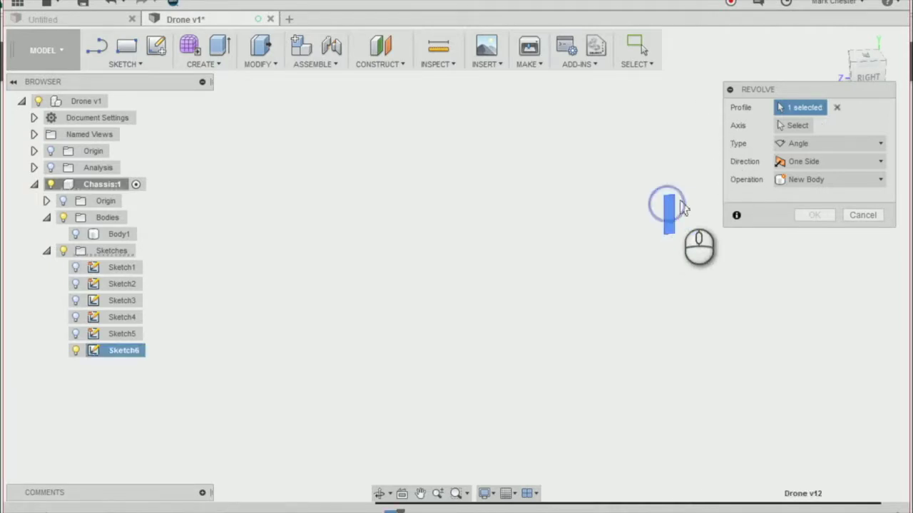
pyautogui.click(794, 126)
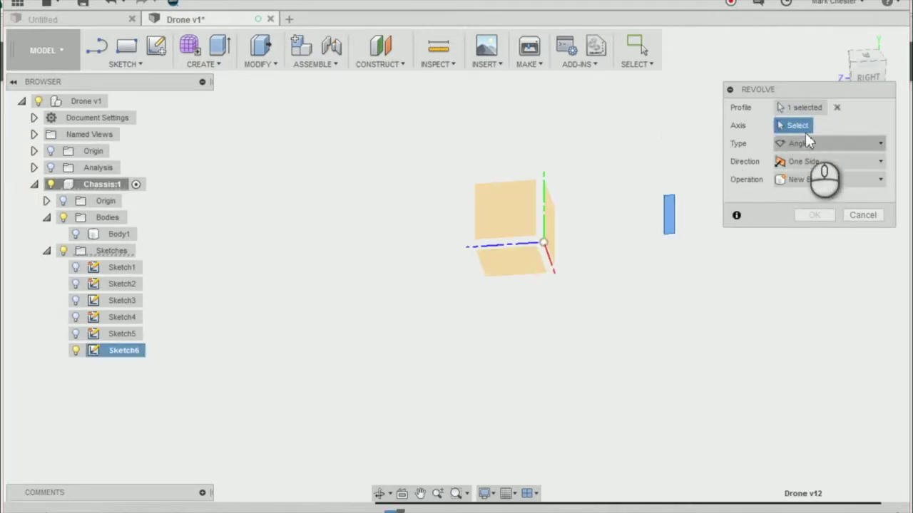
pyautogui.click(542, 186)
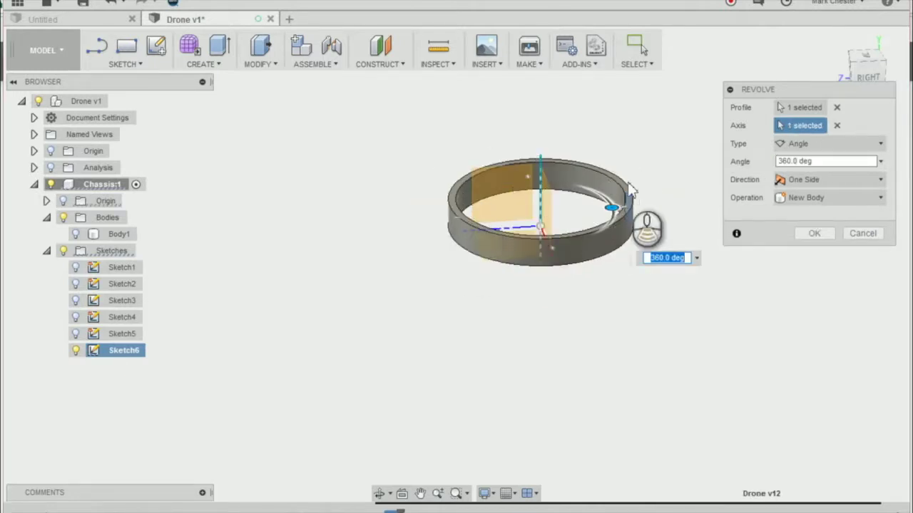
pyautogui.scroll(3, 631, 178)
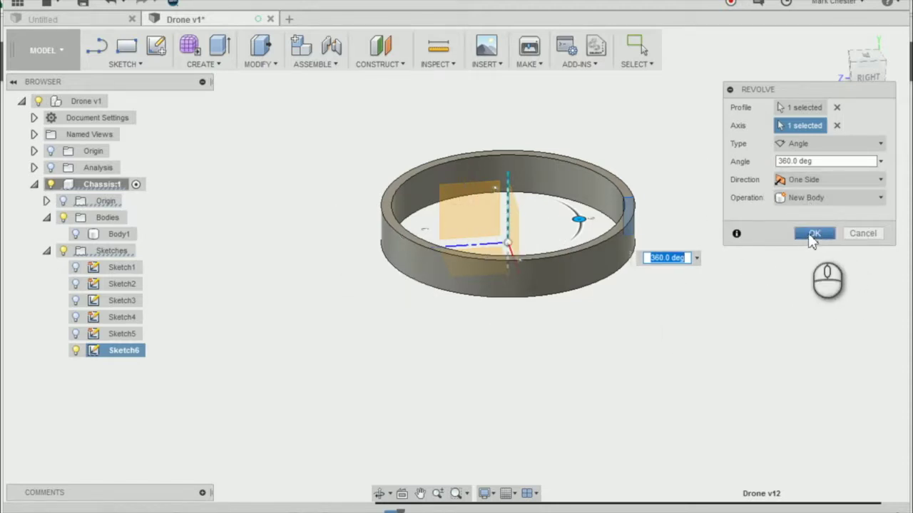
pyautogui.click(813, 235)
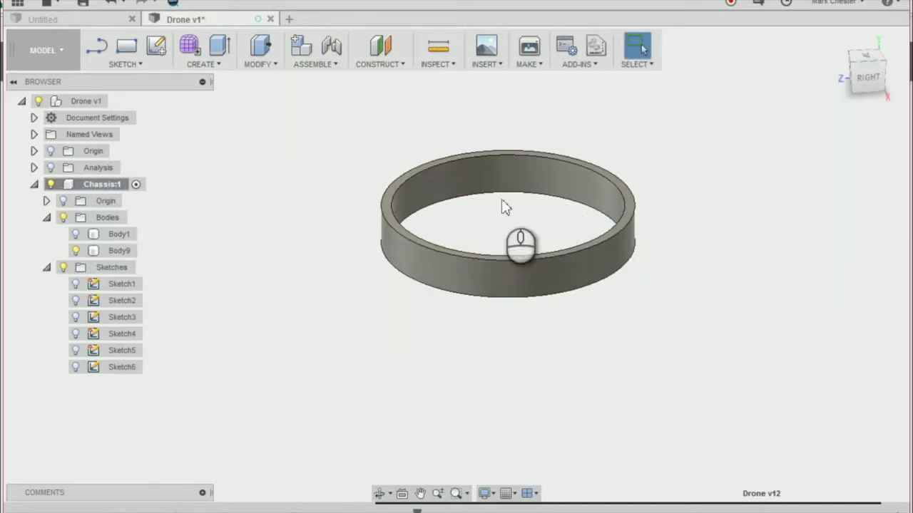
# Unhide the Body1 drone frame and view it from a corner to see the centred ring
pyautogui.click(405, 196)
pyautogui.click(519, 206)
pyautogui.scroll(-2, 519, 206)
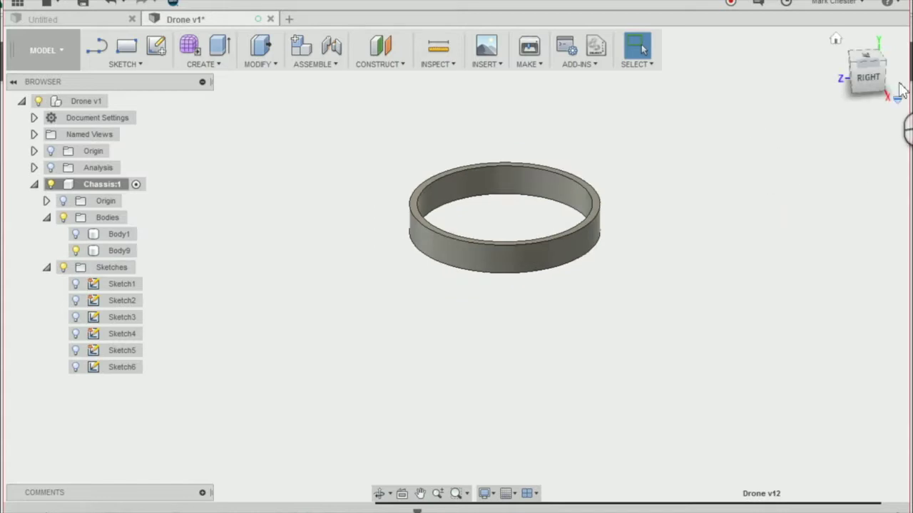
pyautogui.click(89, 236)
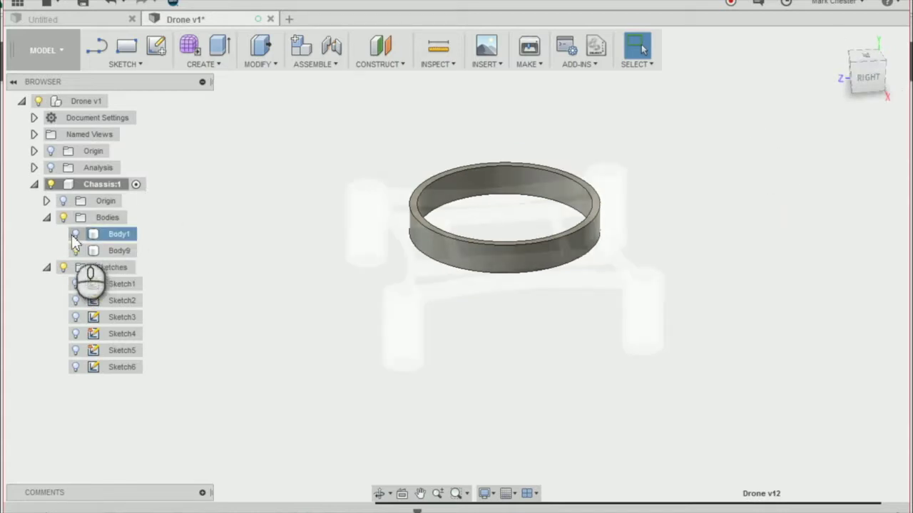
pyautogui.click(75, 235)
pyautogui.scroll(2, 378, 244)
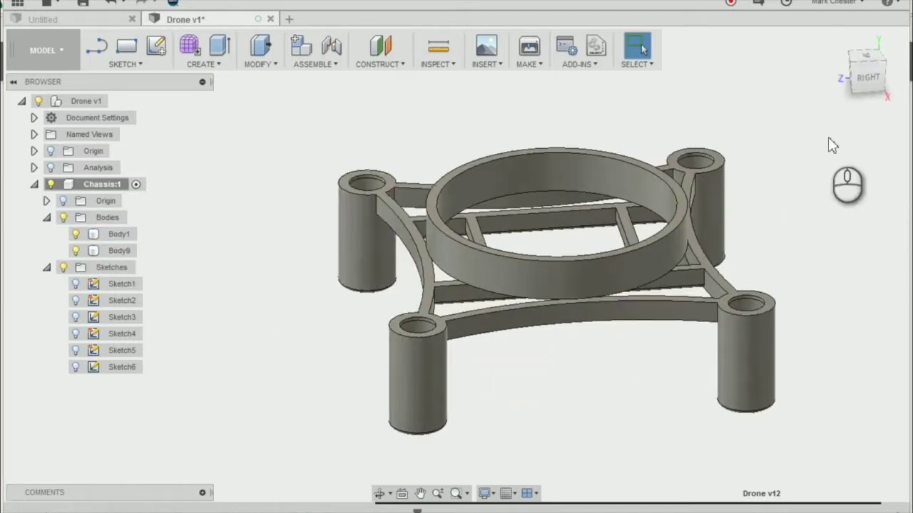
pyautogui.scroll(2, 554, 261)
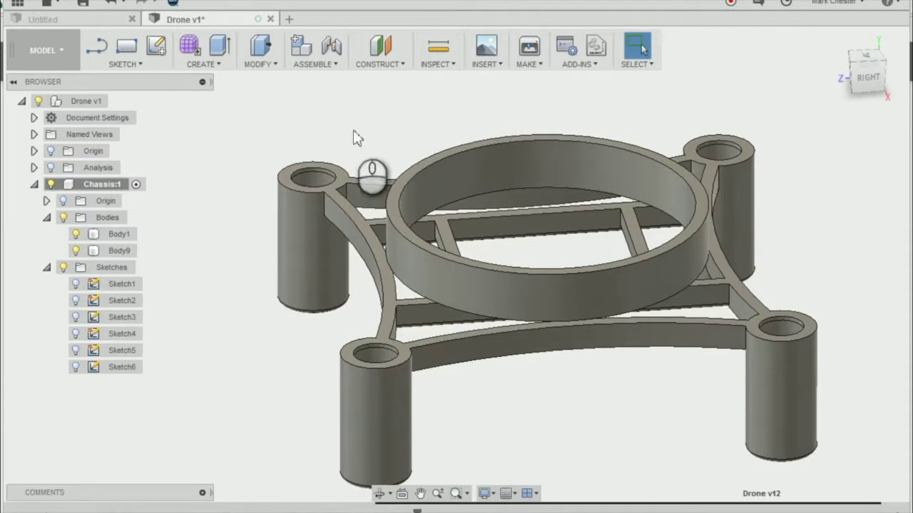
pyautogui.click(883, 87)
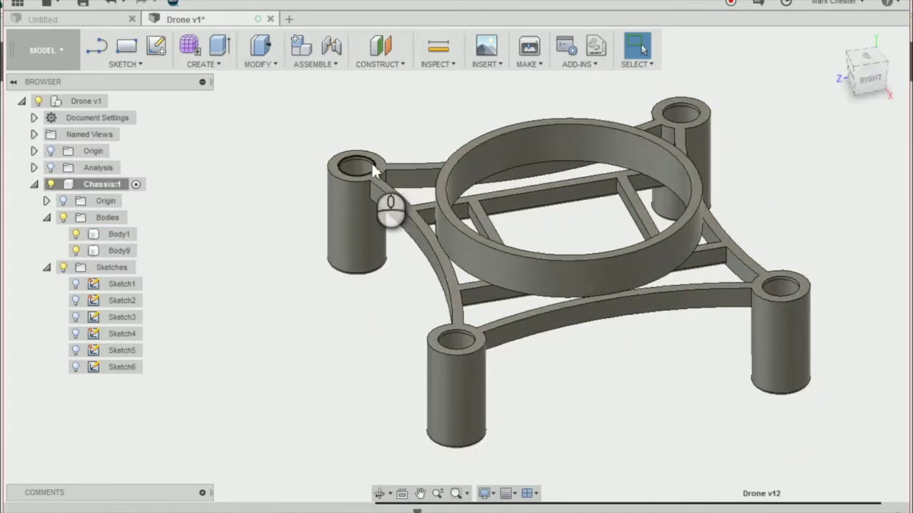
pyautogui.scroll(-2, 452, 181)
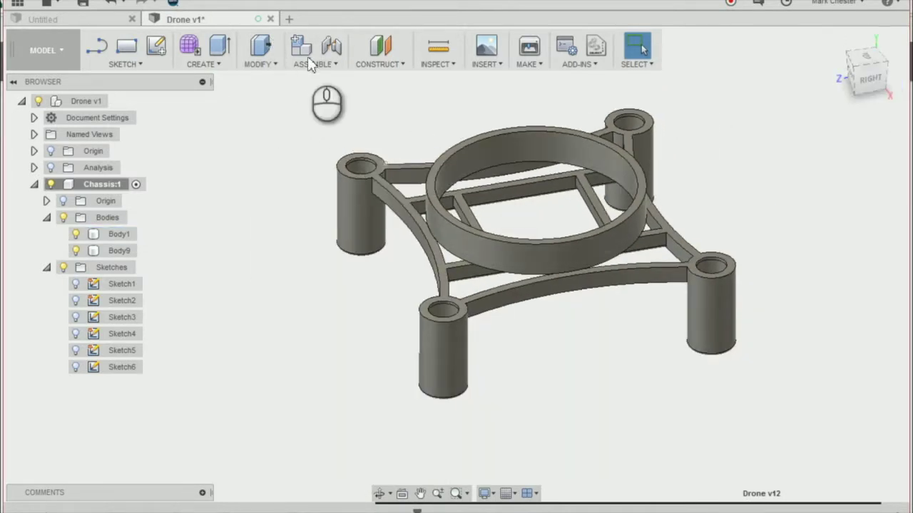
pyautogui.click(250, 65)
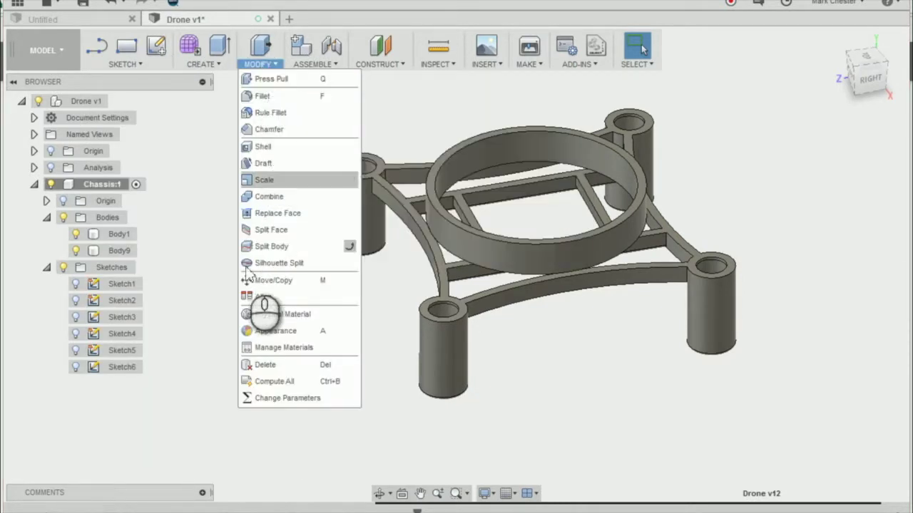
pyautogui.click(271, 280)
pyautogui.scroll(2, 434, 132)
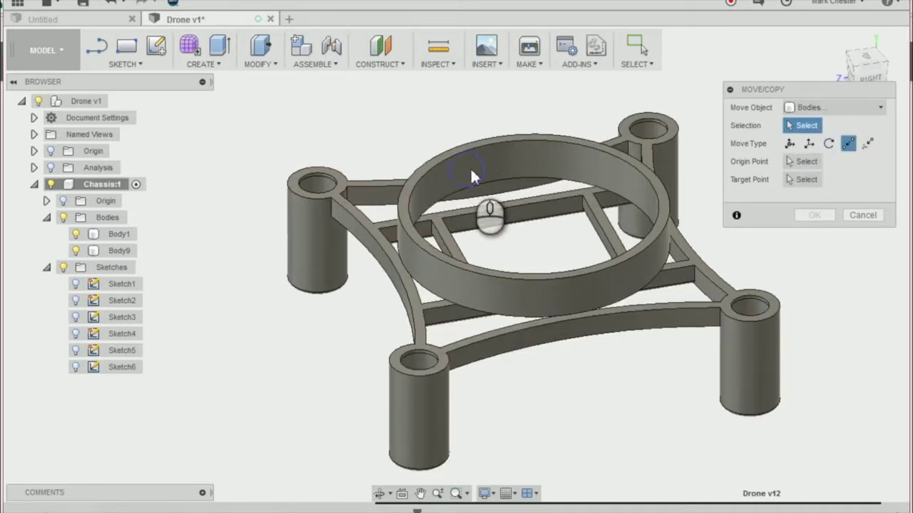
pyautogui.click(515, 164)
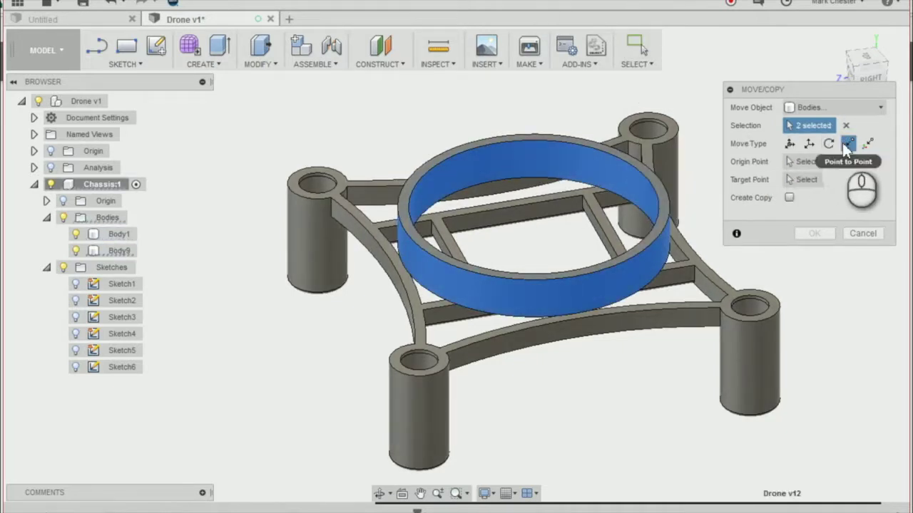
pyautogui.click(790, 162)
pyautogui.scroll(2, 410, 171)
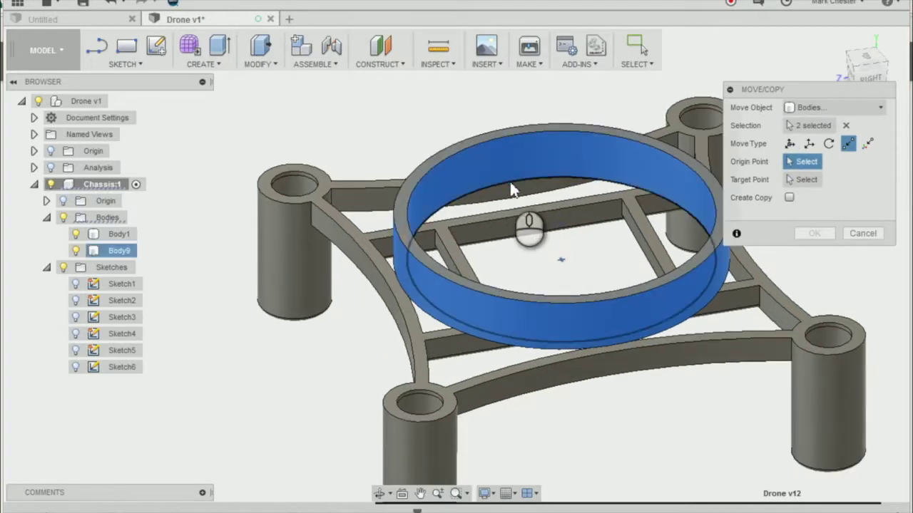
pyautogui.scroll(2, 511, 189)
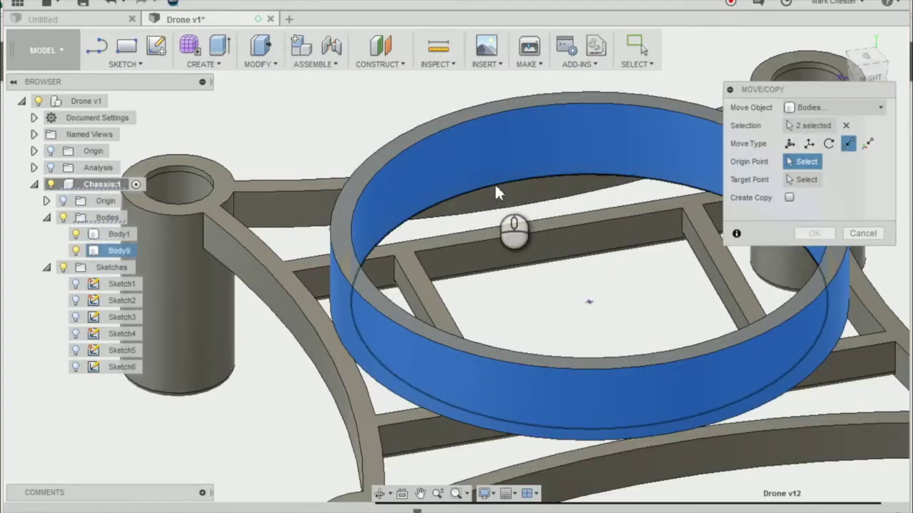
pyautogui.click(497, 187)
pyautogui.scroll(-3, 570, 186)
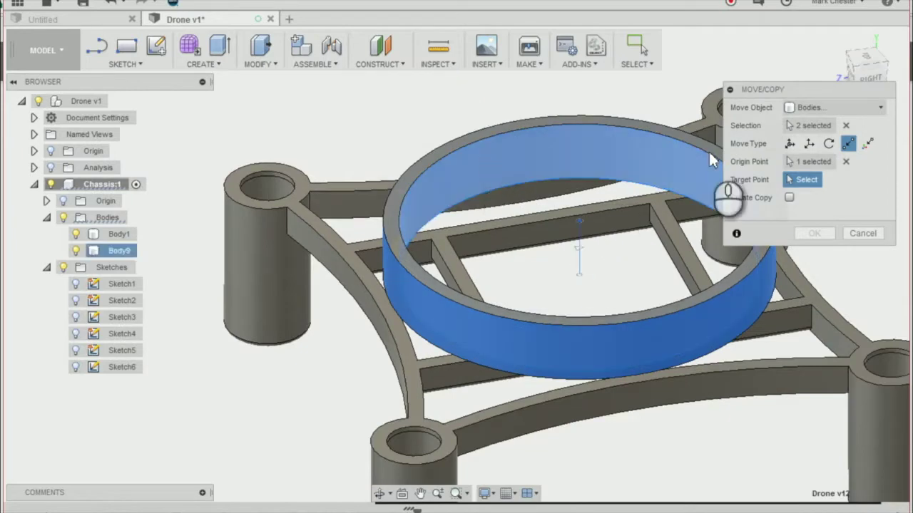
pyautogui.scroll(5, 385, 185)
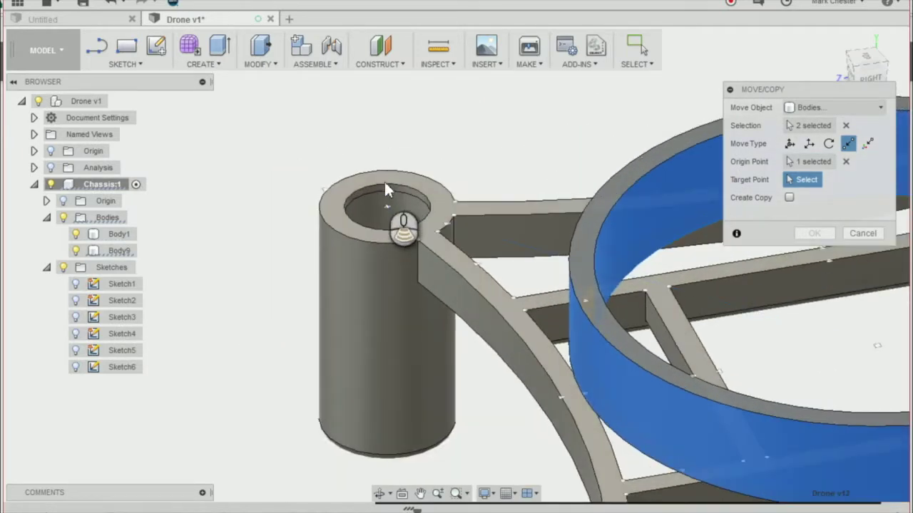
pyautogui.scroll(1, 383, 199)
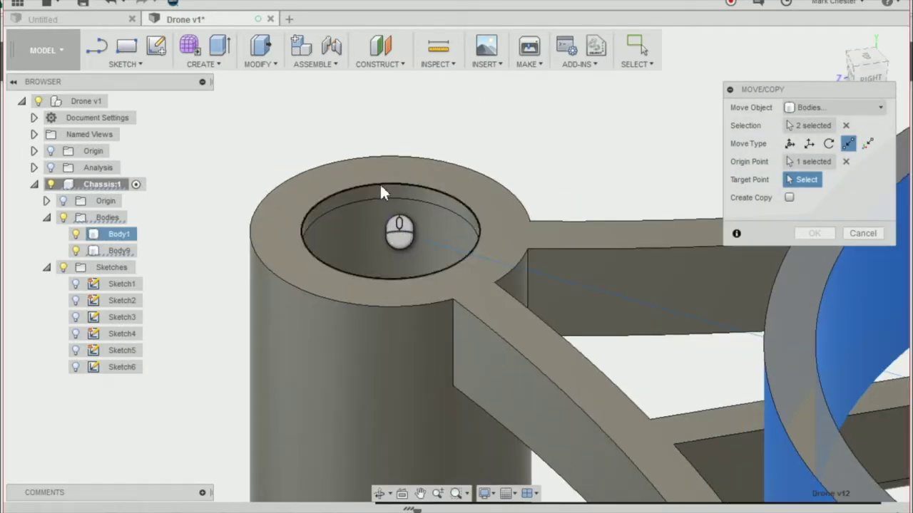
pyautogui.click(380, 190)
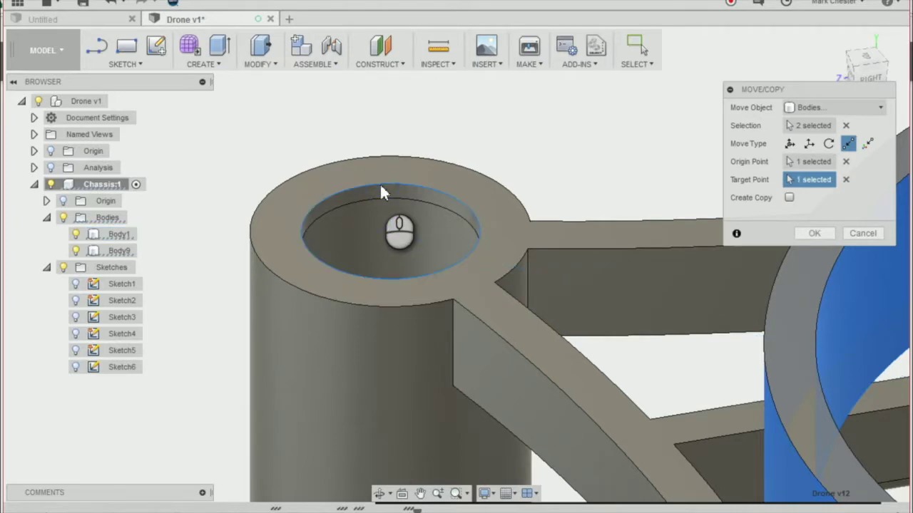
pyautogui.scroll(-5, 399, 166)
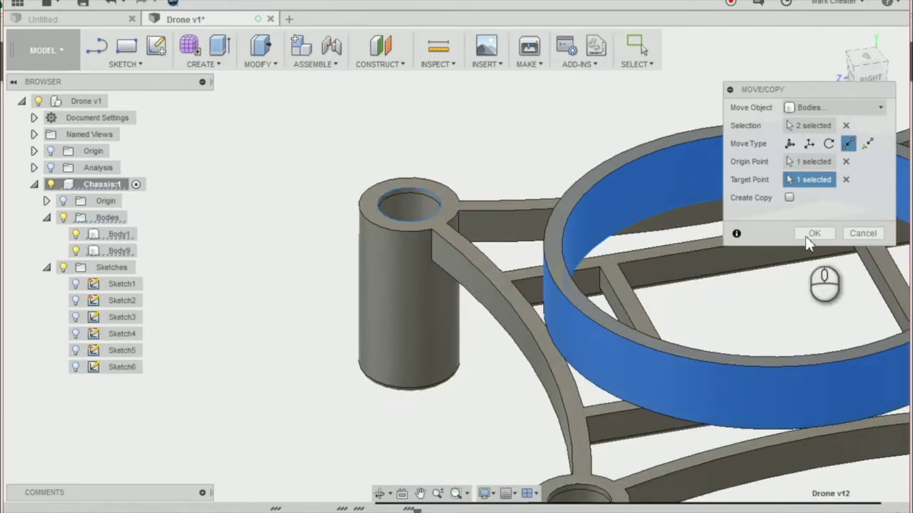
pyautogui.click(793, 240)
pyautogui.scroll(-3, 468, 185)
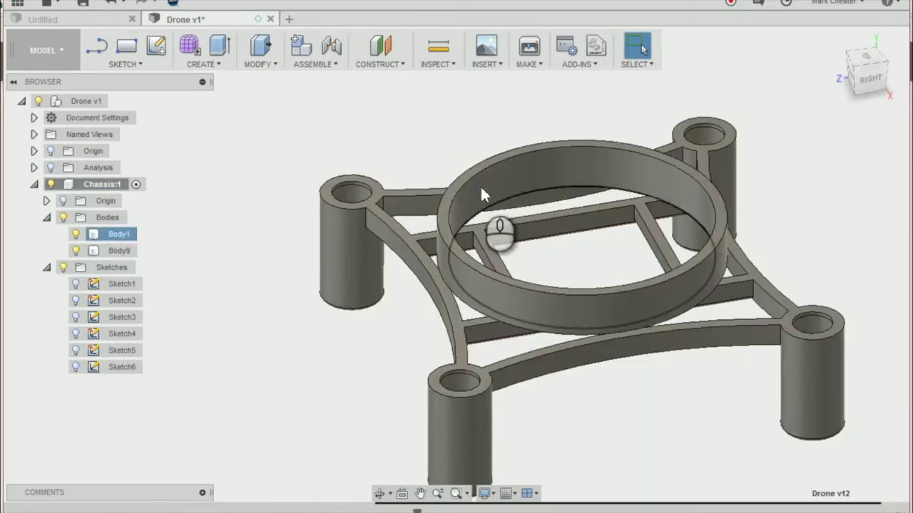
# Move the ring from its centre point onto the top centre of the top-left motor mount cylinder
pyautogui.press('m')
pyautogui.scroll(3, 457, 181)
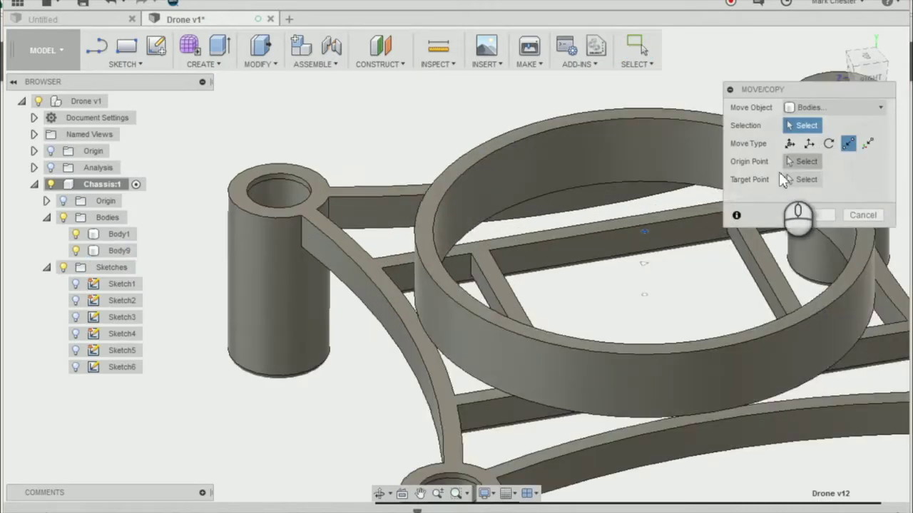
pyautogui.click(467, 210)
pyautogui.click(802, 161)
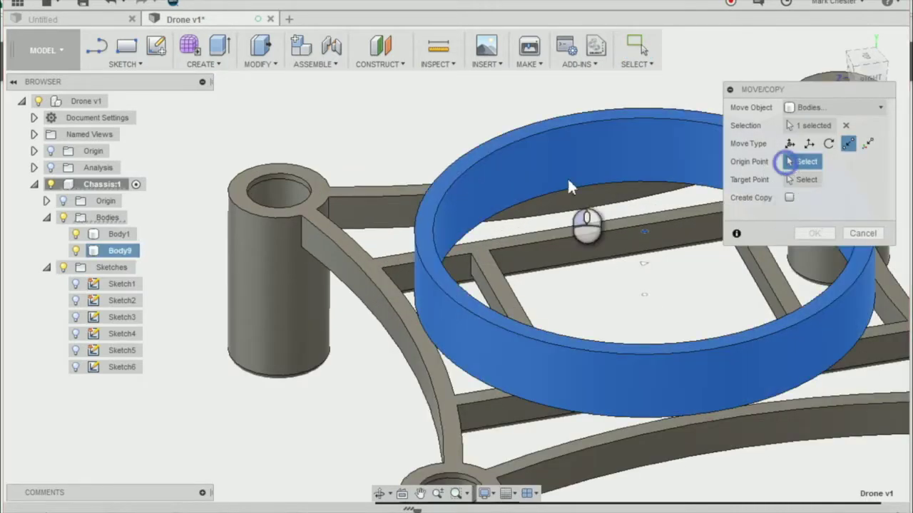
pyautogui.click(525, 209)
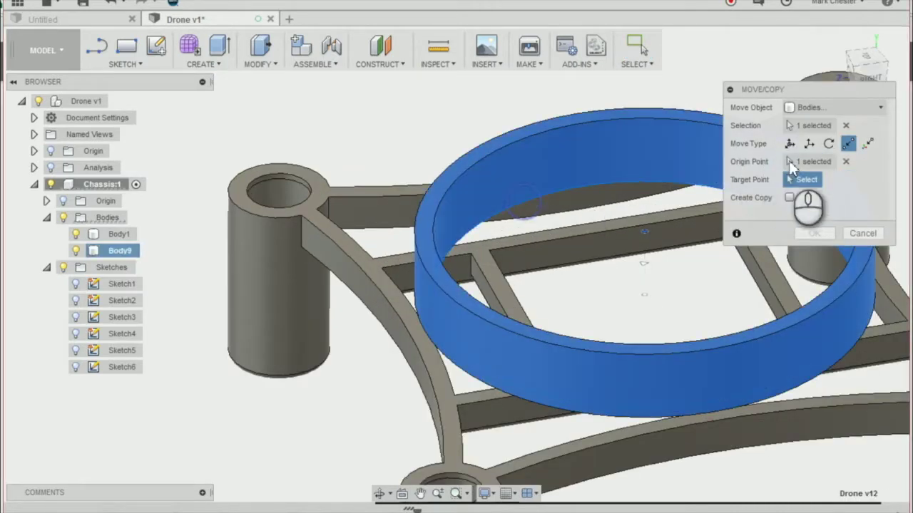
pyautogui.click(298, 181)
pyautogui.scroll(-3, 526, 252)
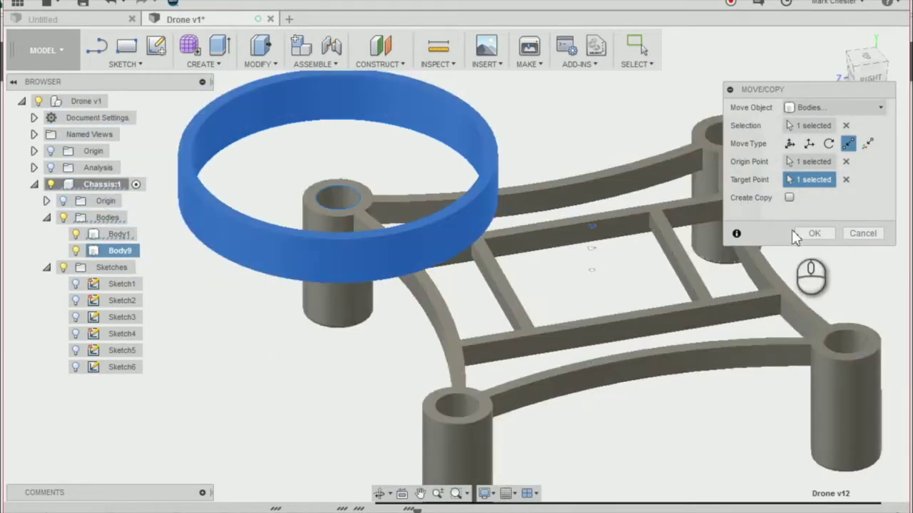
pyautogui.click(814, 233)
pyautogui.scroll(-4, 526, 167)
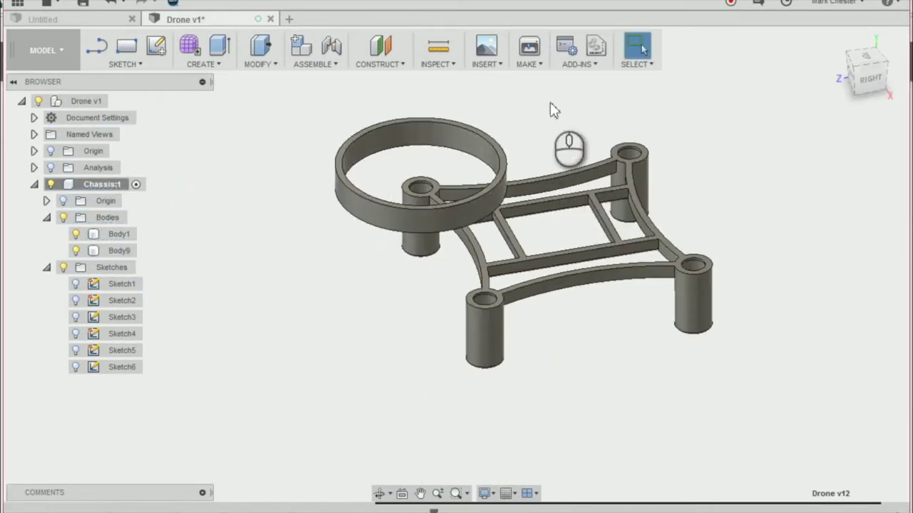
pyautogui.keyDown('shift'); pyautogui.moveTo(879, 100); pyautogui.dragTo(820, 107, button='middle'); pyautogui.keyUp('shift')
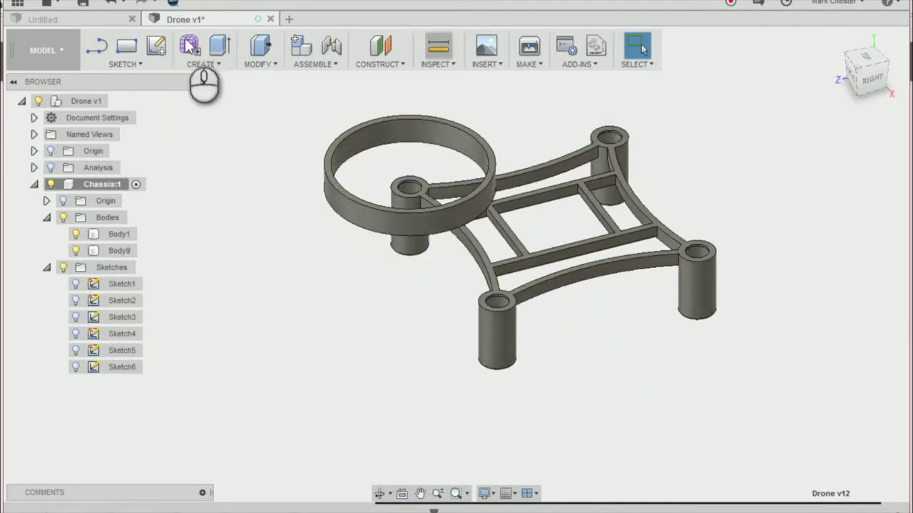
# Set up a Bodies-type rectangular pattern of the ring along a frame edge as first direction
pyautogui.click(218, 64)
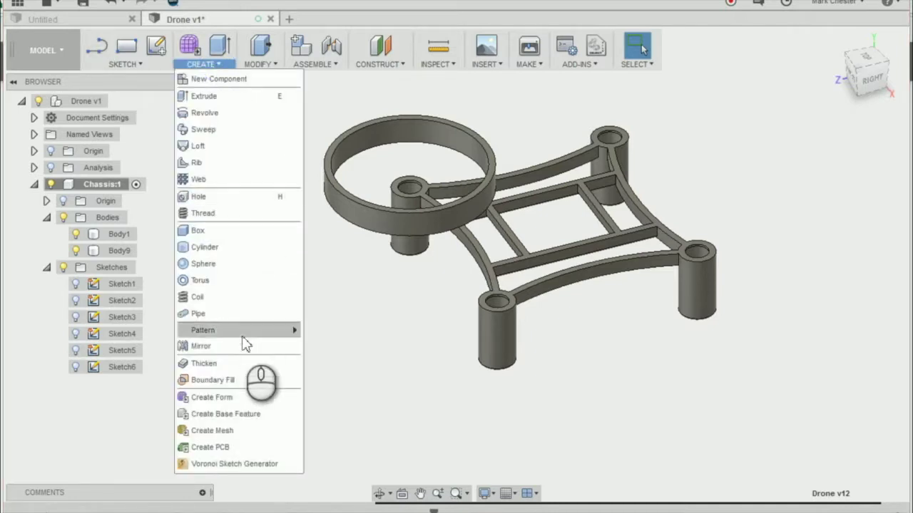
pyautogui.moveTo(243, 332)
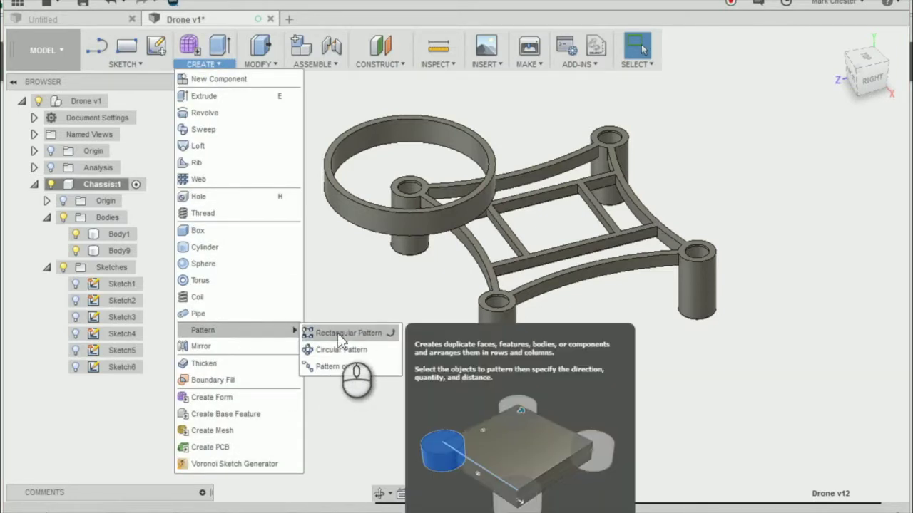
pyautogui.click(342, 333)
pyautogui.scroll(2, 570, 142)
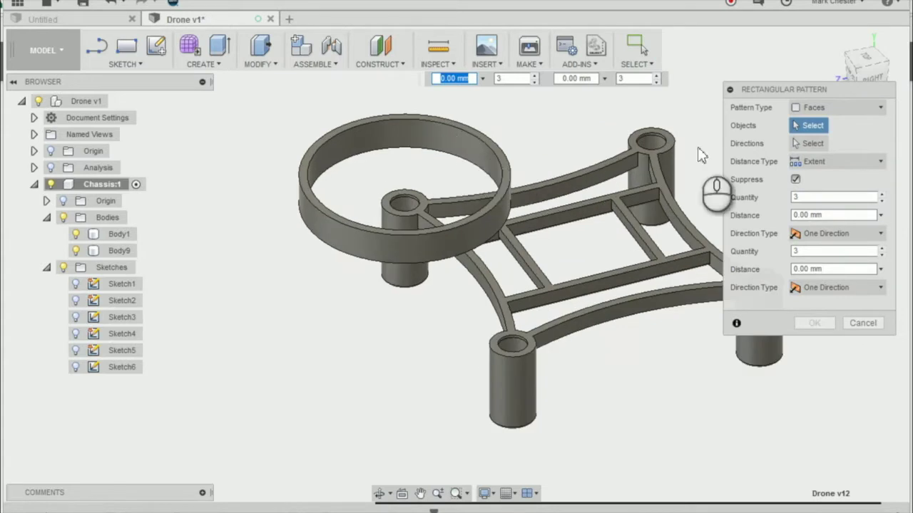
pyautogui.click(832, 107)
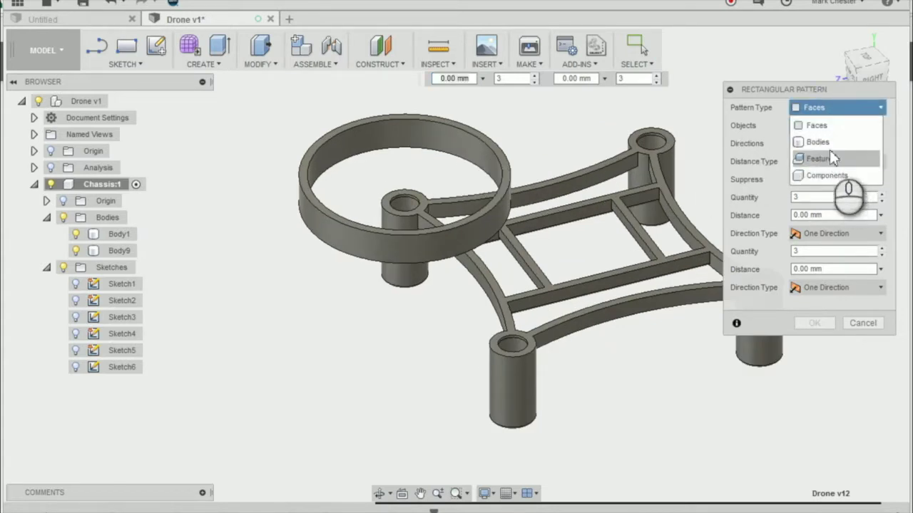
pyautogui.click(817, 142)
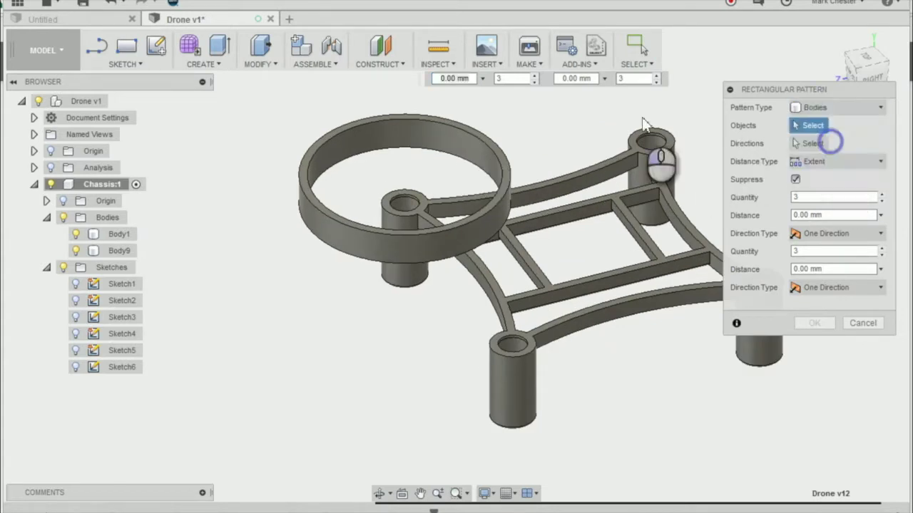
pyautogui.click(432, 137)
pyautogui.click(796, 144)
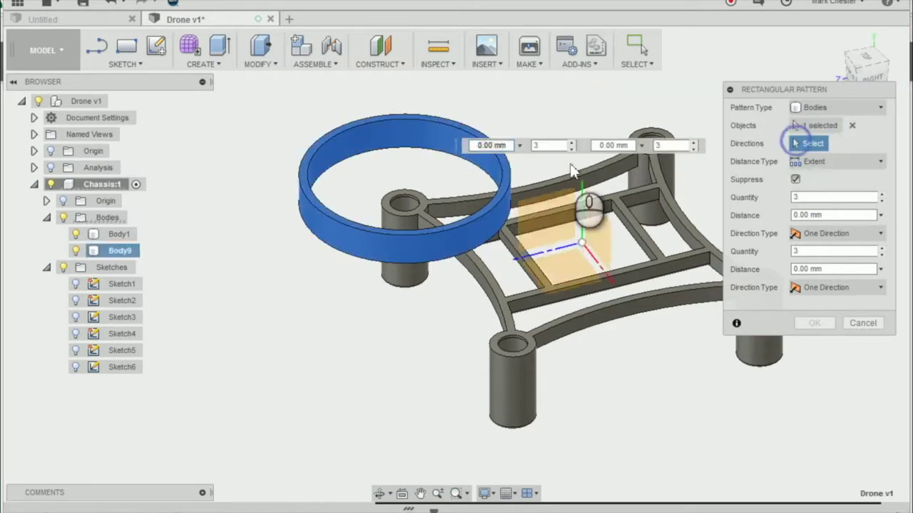
pyautogui.click(864, 66)
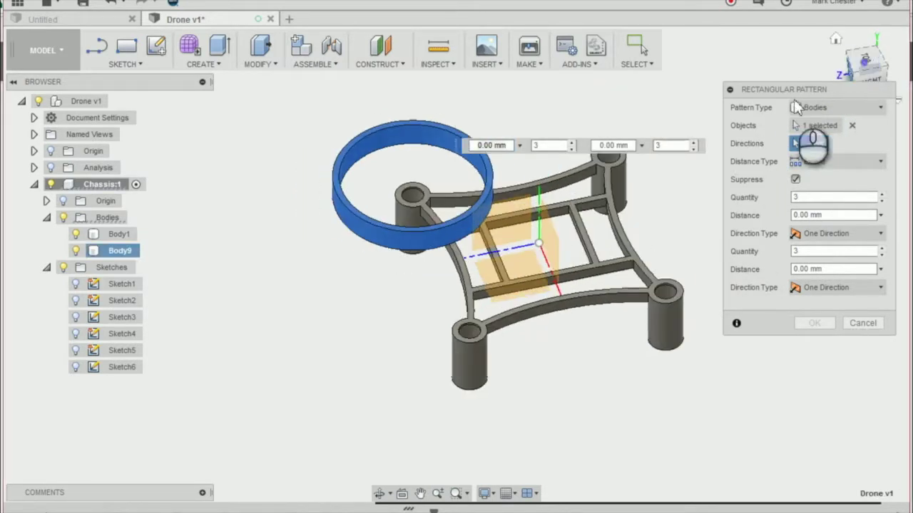
pyautogui.scroll(2, 513, 249)
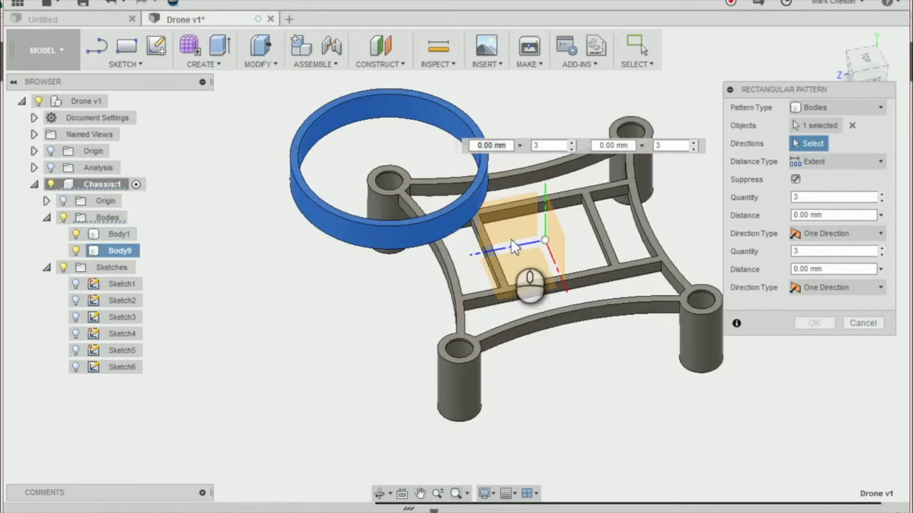
pyautogui.click(427, 203)
# Set the first pattern direction to -47 mm spacing with 2 copies
pyautogui.keyDown('shift'); pyautogui.moveTo(400, 185); pyautogui.dragTo(524, 149, button='middle'); pyautogui.keyUp('shift')
pyautogui.moveTo(524, 149); pyautogui.dragTo(591, 127)
pyautogui.press('Tab')
pyautogui.scroll(1, 595, 129)
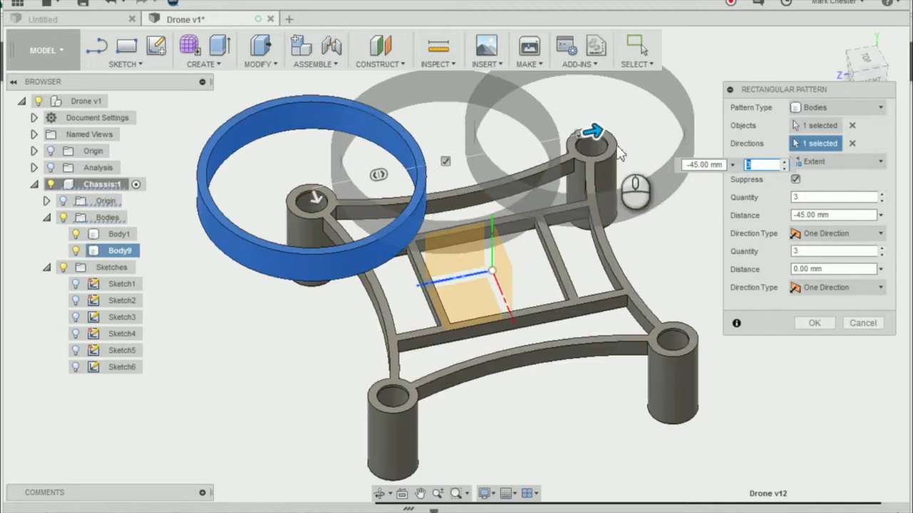
pyautogui.scroll(-1, 605, 144)
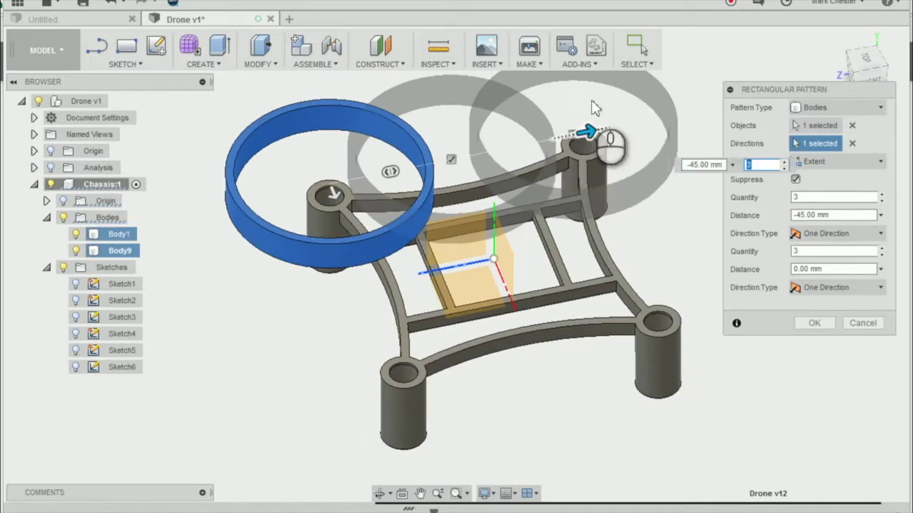
pyautogui.press('Tab')
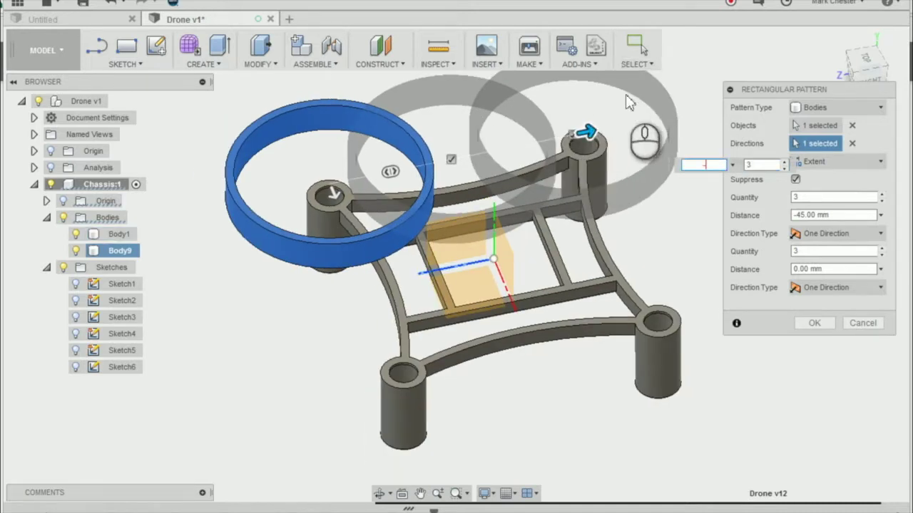
pyautogui.write('-47')
pyautogui.press('Return')
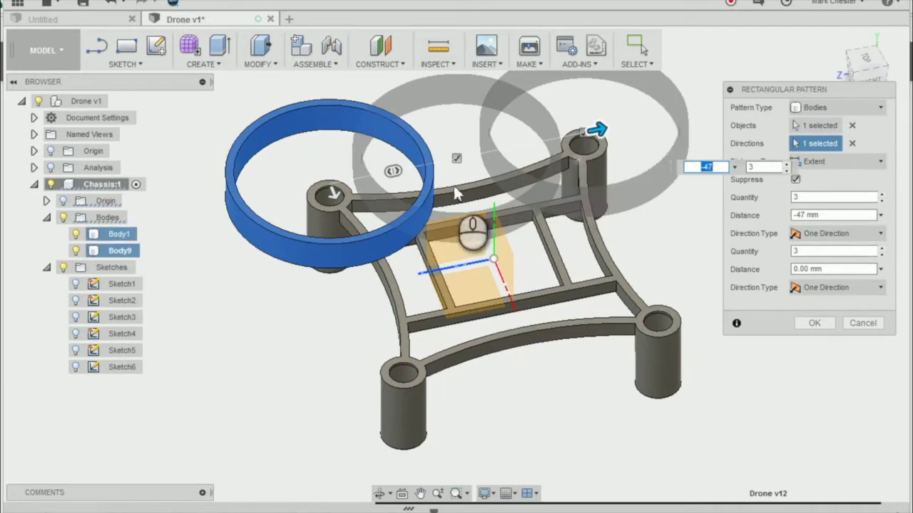
pyautogui.scroll(-1, 461, 177)
pyautogui.click(759, 166)
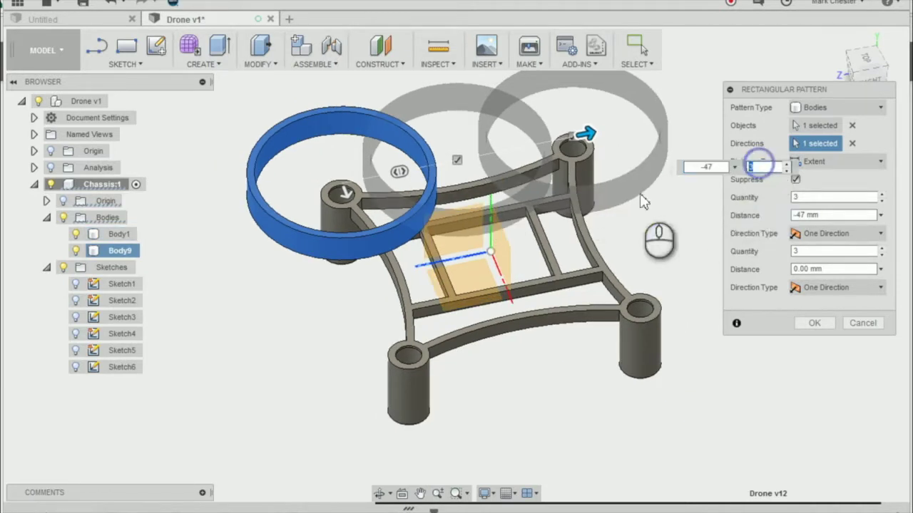
pyautogui.write('2')
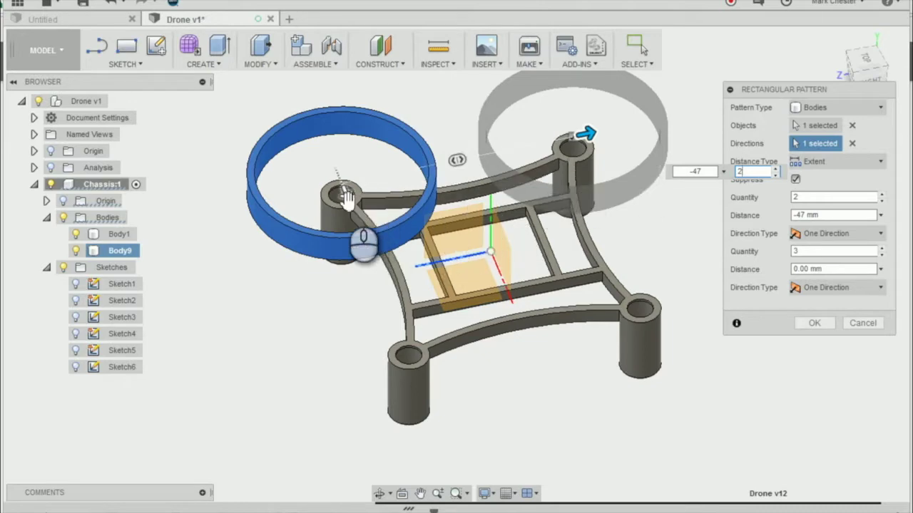
# Add a second direction of 47 mm with 2 copies and commit the four-ring pattern
pyautogui.moveTo(346, 200); pyautogui.dragTo(425, 366)
pyautogui.press('Tab')
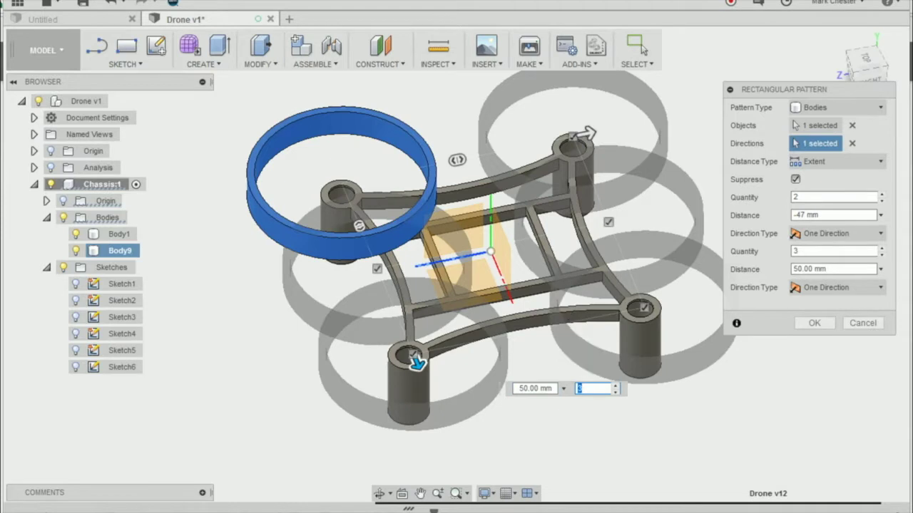
pyautogui.click(850, 271)
pyautogui.write('47')
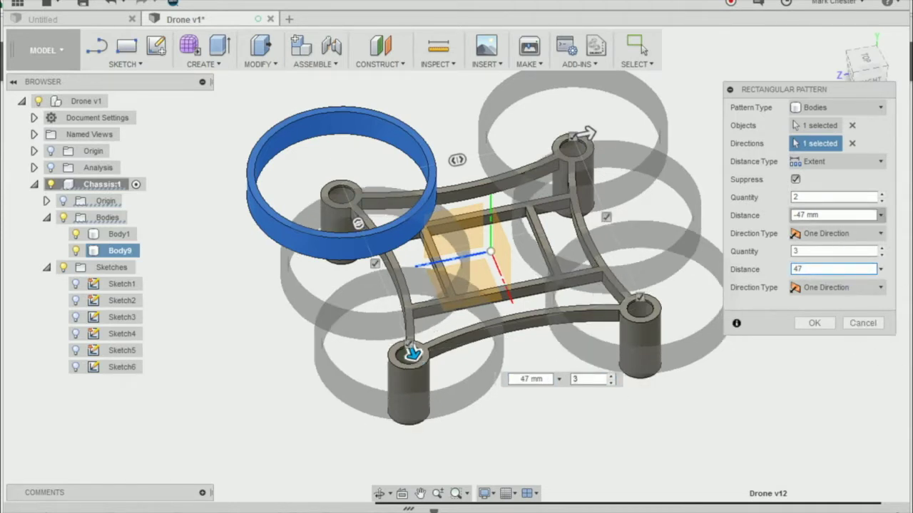
pyautogui.click(810, 251)
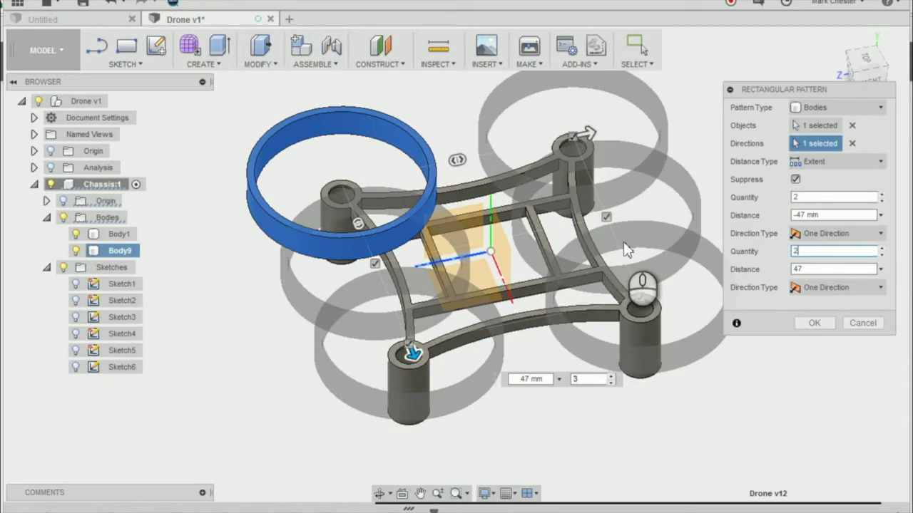
pyautogui.click(812, 325)
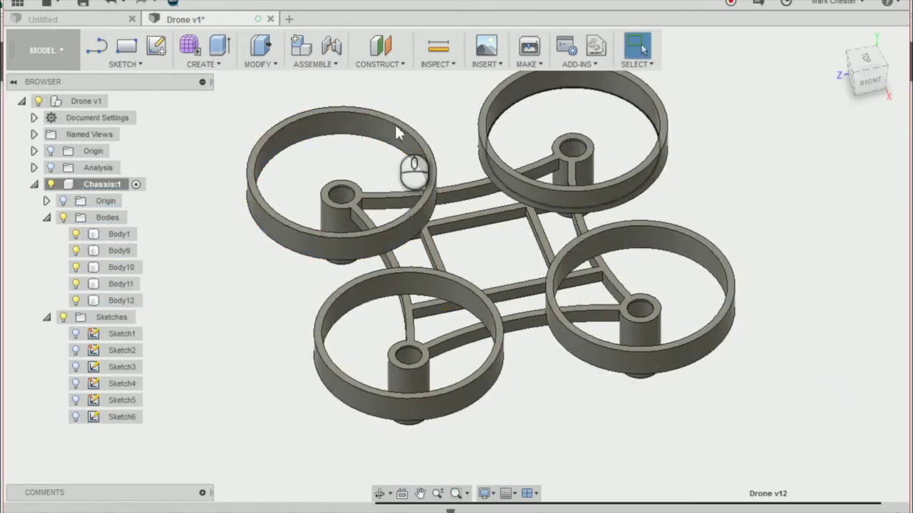
pyautogui.moveTo(884, 80)
pyautogui.keyDown('shift'); pyautogui.mouseDown(button='middle')
pyautogui.moveTo(760, 75)
pyautogui.moveTo(762, 44)
pyautogui.moveTo(842, 34)
pyautogui.moveTo(884, 80)
pyautogui.mouseUp(button='middle'); pyautogui.keyUp('shift')
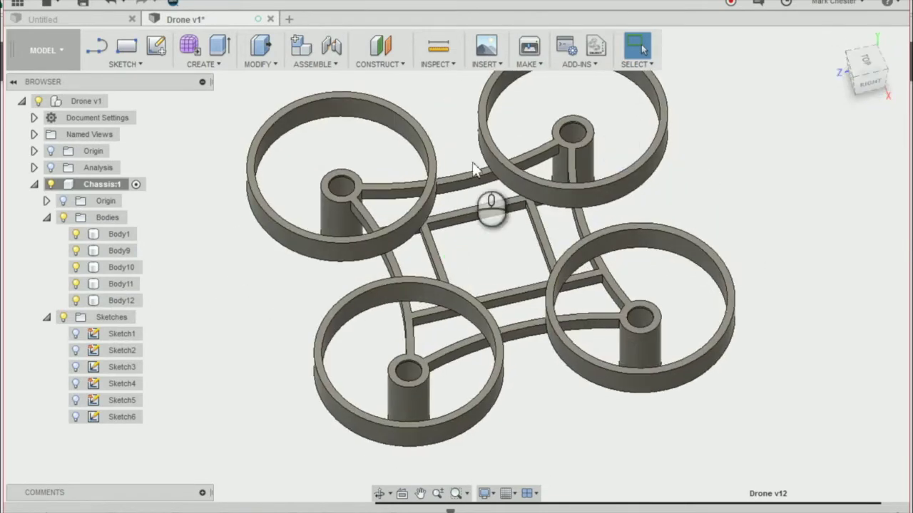